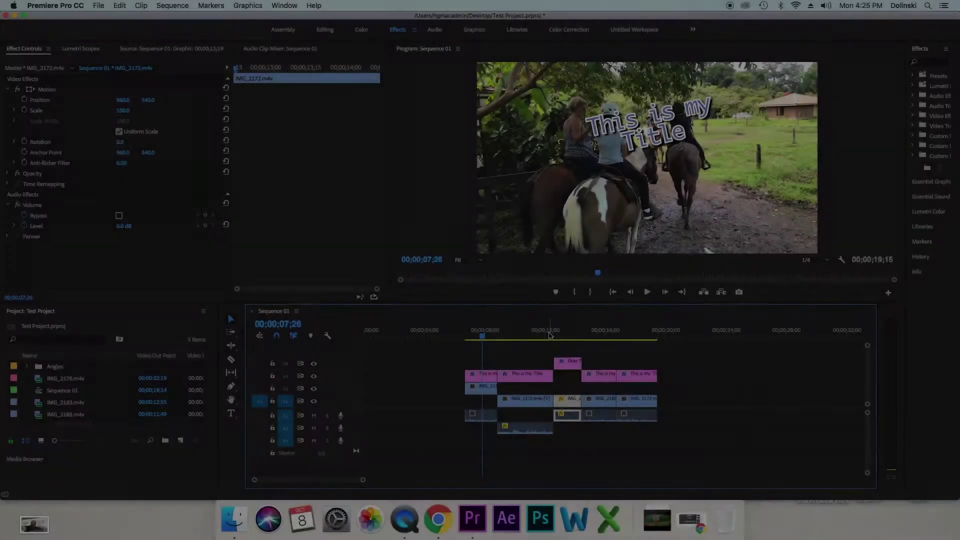
# Play back the sequence briefly from about 17 seconds.
pyautogui.moveTo(550, 334); pyautogui.dragTo(629, 331)
pyautogui.press('space')
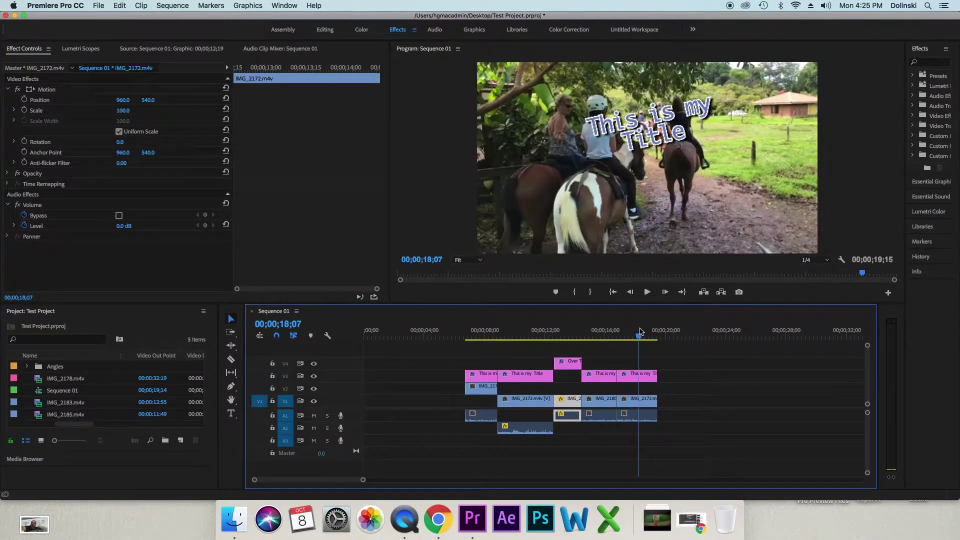
pyautogui.press('space')
# Move the later 'This is my Title' clip to about 23 s, then select the IMG_2172.m4v horse clip.
pyautogui.moveTo(642, 386); pyautogui.dragTo(737, 376)
pyautogui.click(641, 336)
pyautogui.moveTo(641, 337); pyautogui.dragTo(631, 337)
pyautogui.click(638, 405)
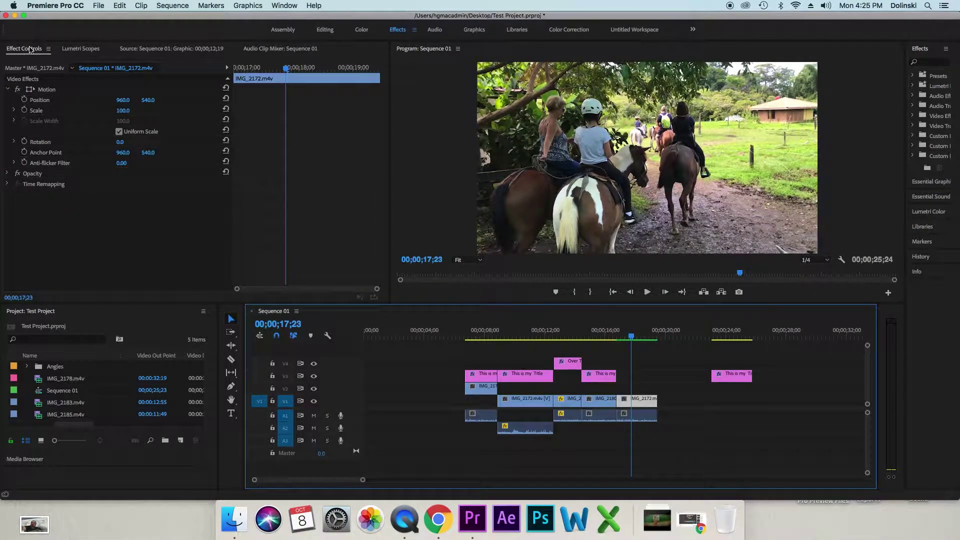
# Expand the horse clip's Motion effect in Effect Controls and select its Position property.
pyautogui.click(7, 90)
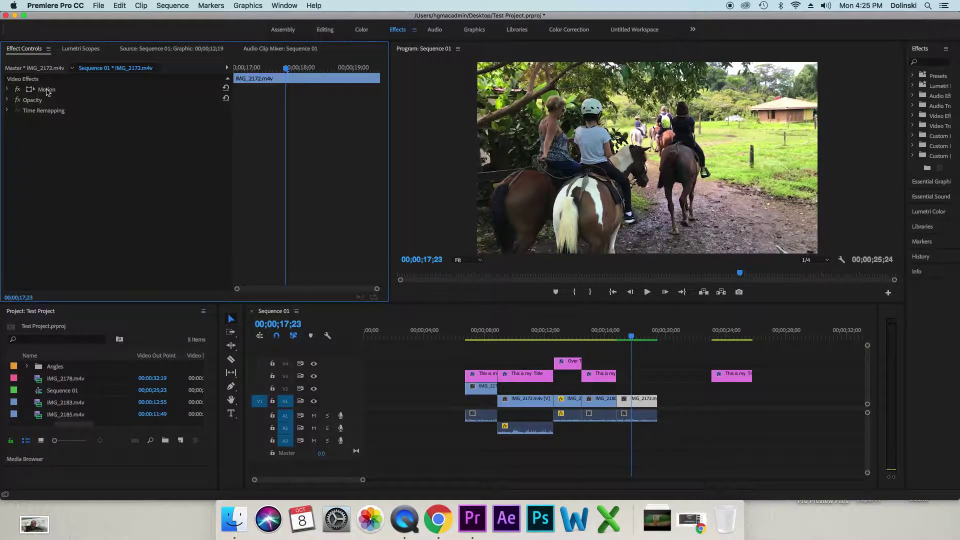
pyautogui.click(8, 90)
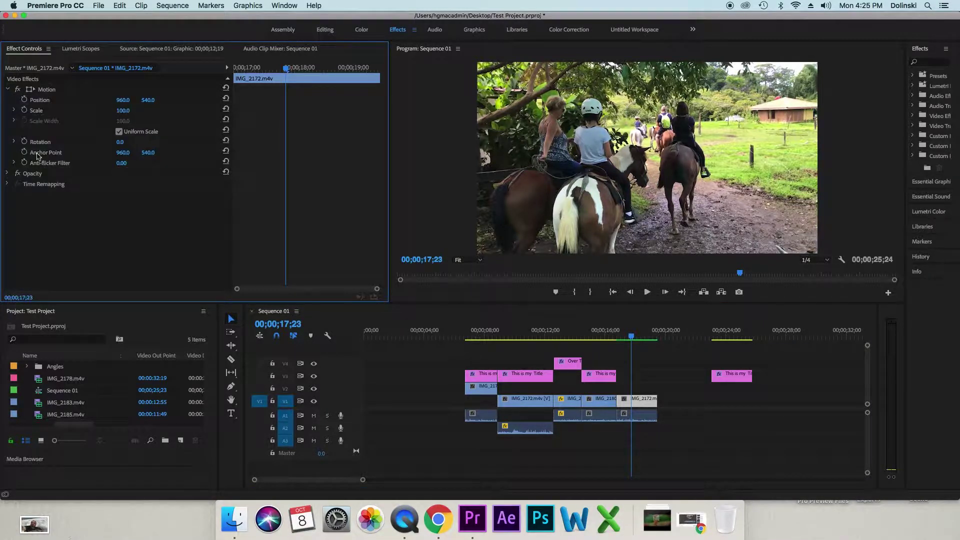
pyautogui.click(8, 91)
pyautogui.click(7, 100)
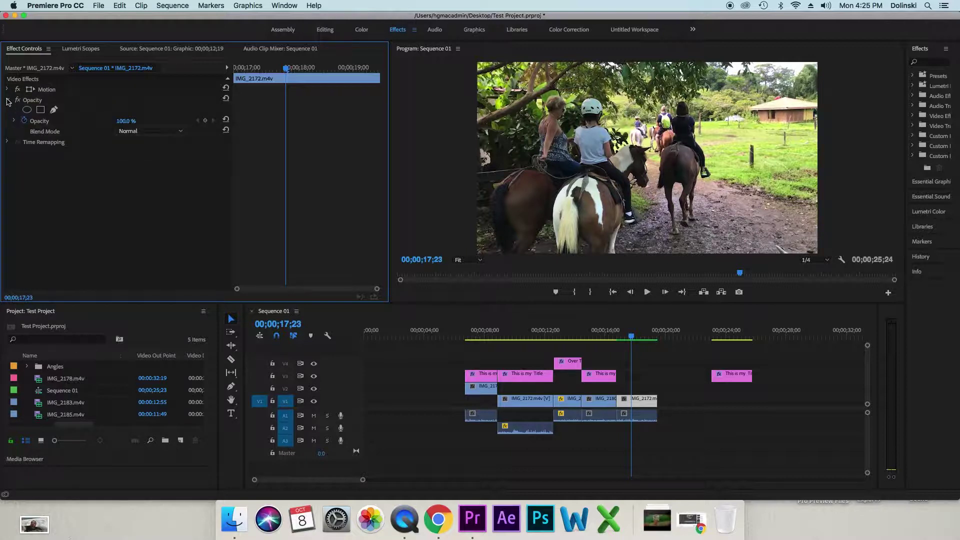
pyautogui.click(8, 101)
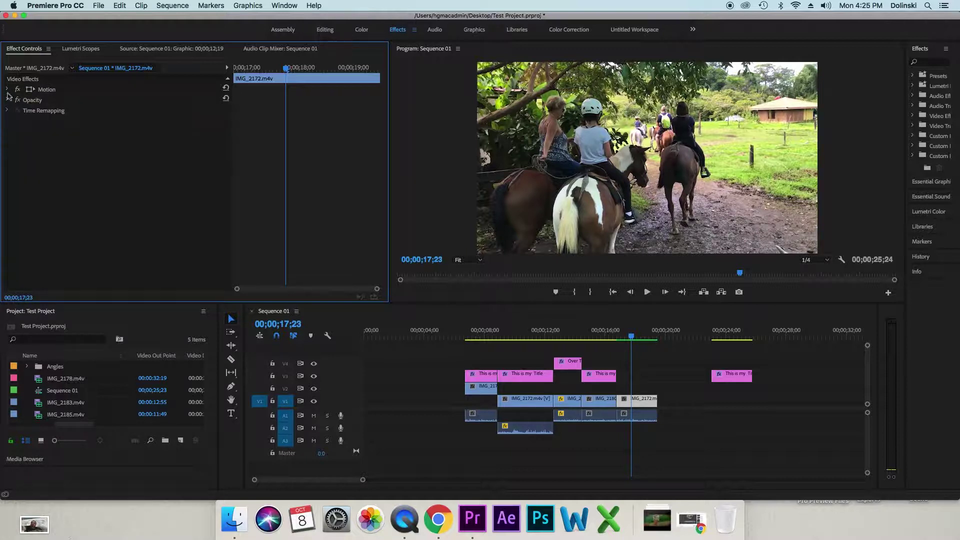
pyautogui.click(8, 90)
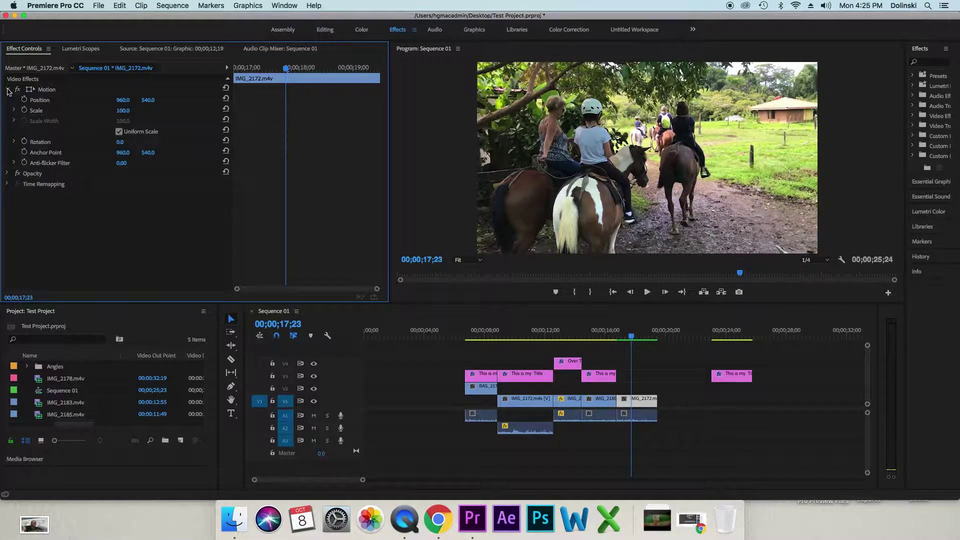
pyautogui.click(41, 103)
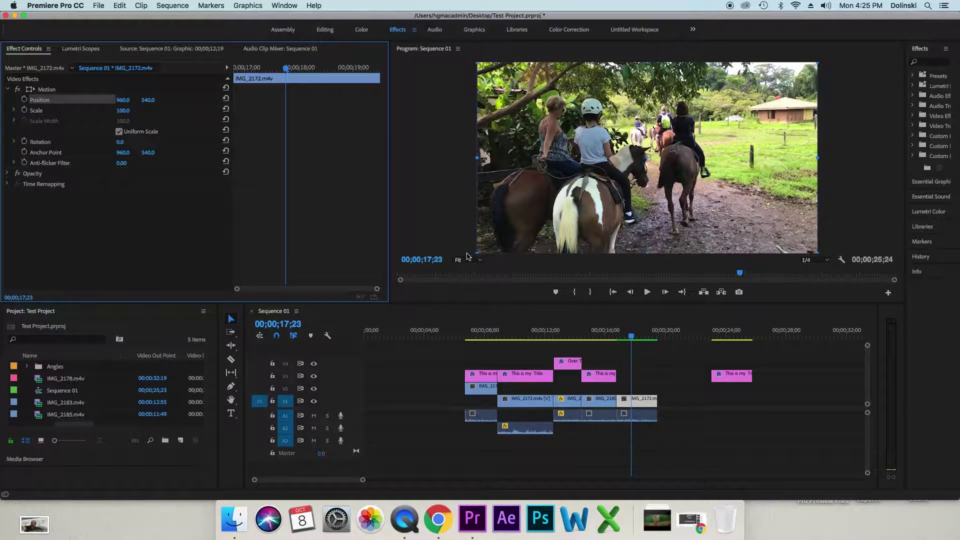
# Slide the horse clip down in the frame, entering vertical position 868.
pyautogui.moveTo(633, 337); pyautogui.dragTo(639, 337)
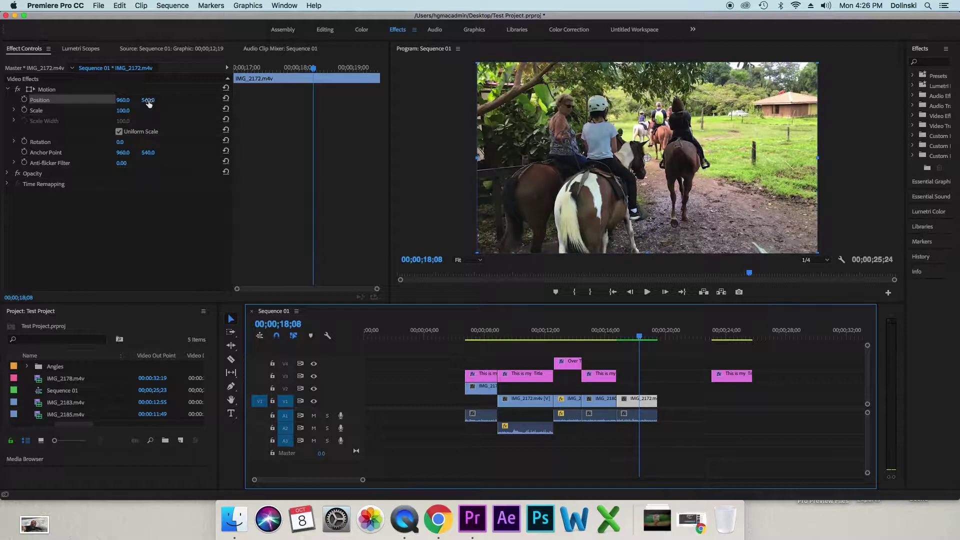
pyautogui.click(148, 100)
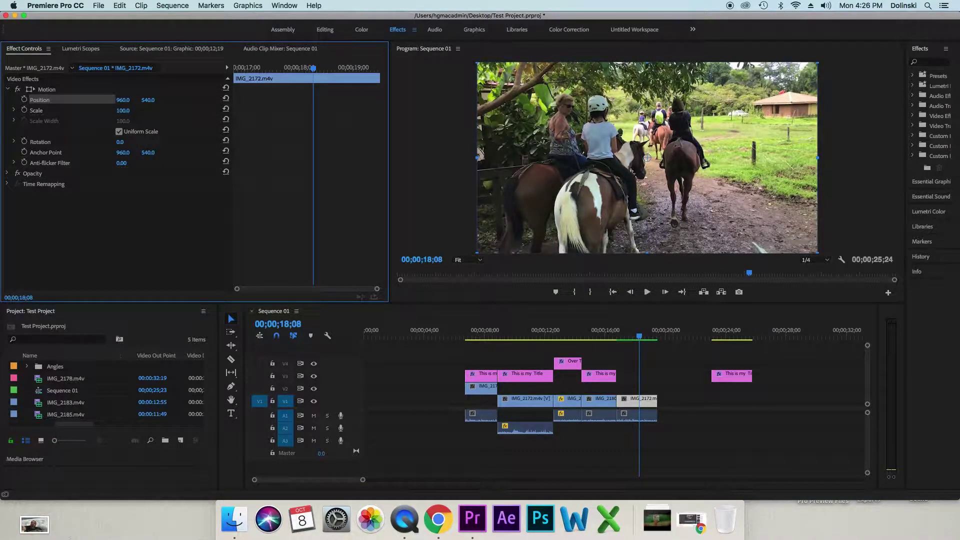
pyautogui.moveTo(148, 100); pyautogui.dragTo(418, 100)
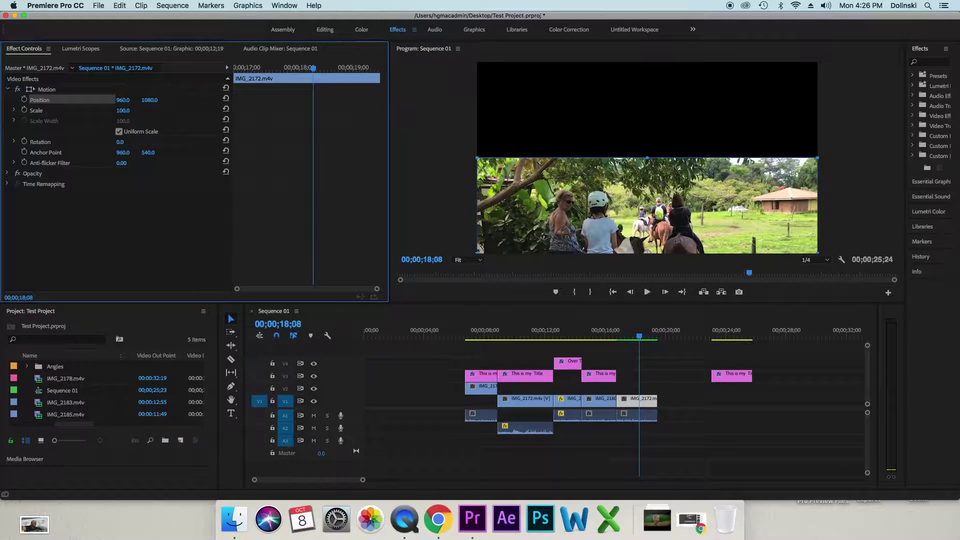
pyautogui.click(148, 100)
pyautogui.write('868')
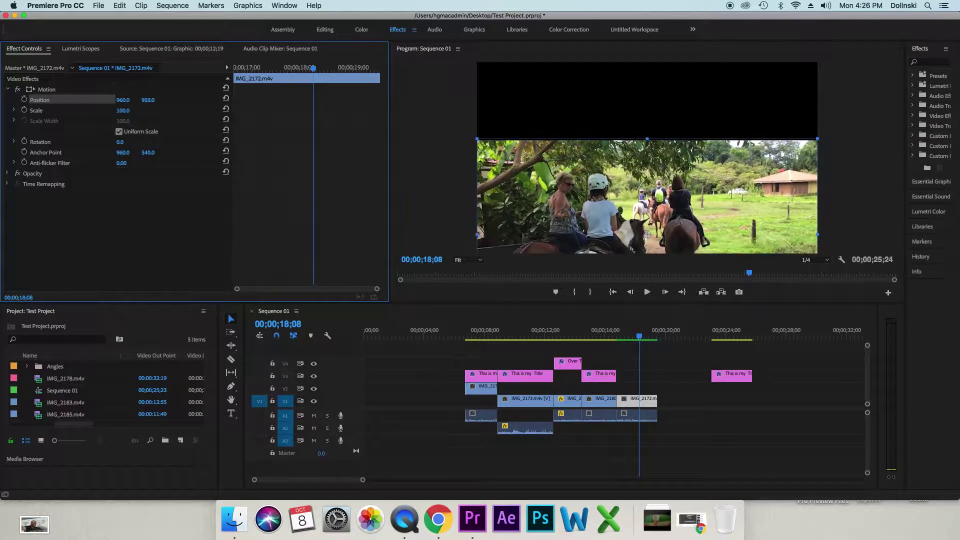
pyautogui.press('Return')
# Scrub the vertical position back up, settling it near 531.
pyautogui.moveTo(148, 100); pyautogui.dragTo(16, 100)
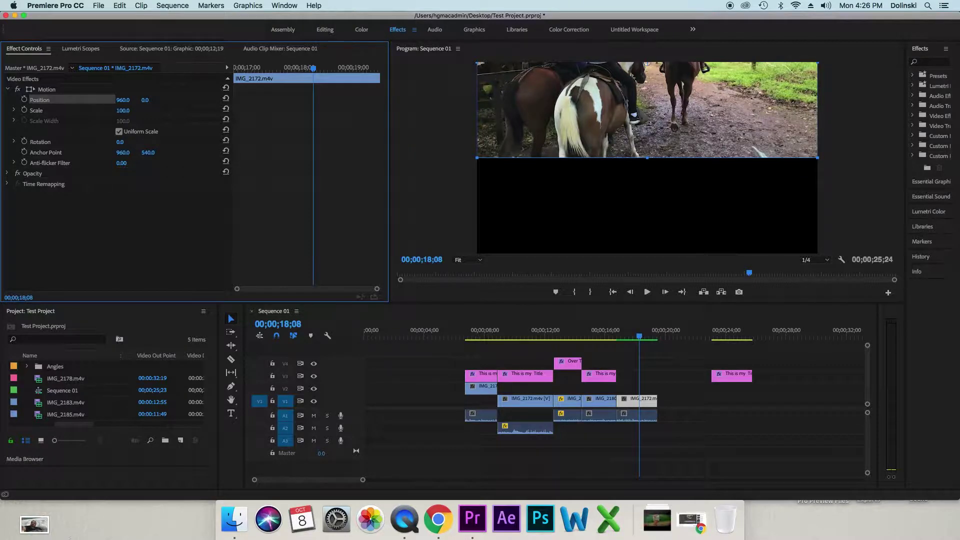
pyautogui.moveTo(15, 100); pyautogui.dragTo(16, 100)
pyautogui.moveTo(148, 99); pyautogui.dragTo(151, 97)
pyautogui.click(152, 99)
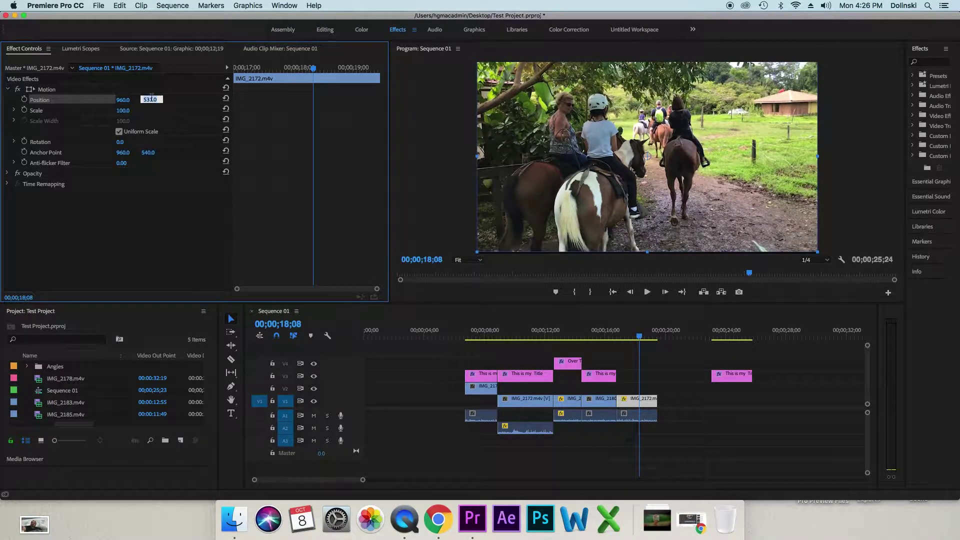
# Set the horse clip's Position Y to 540 and Position X to 817.
pyautogui.write('540')
pyautogui.press('Return')
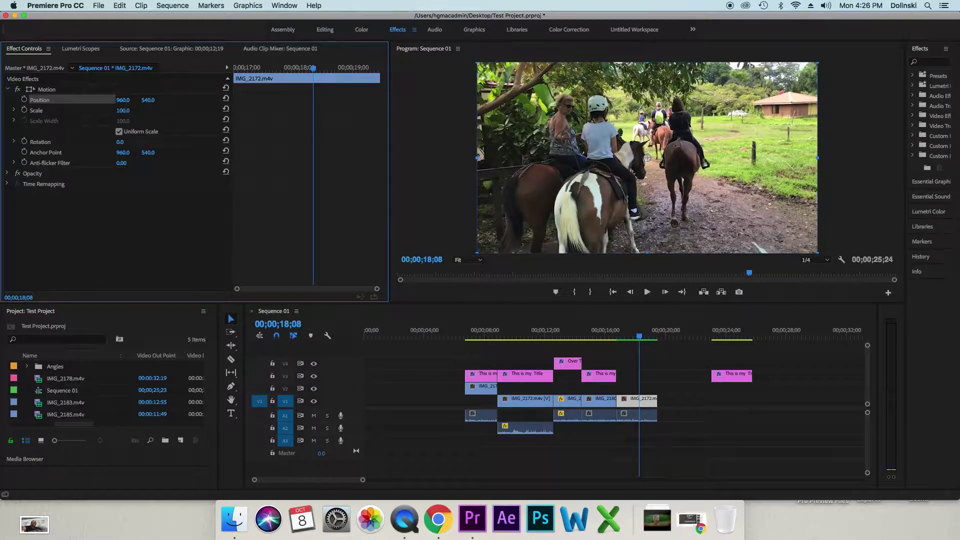
pyautogui.click(122, 100)
pyautogui.write('817')
pyautogui.press('Return')
# Scrub the clip further left, then recentre it at Position X 960.
pyautogui.moveTo(123, 100); pyautogui.dragTo(392, 100)
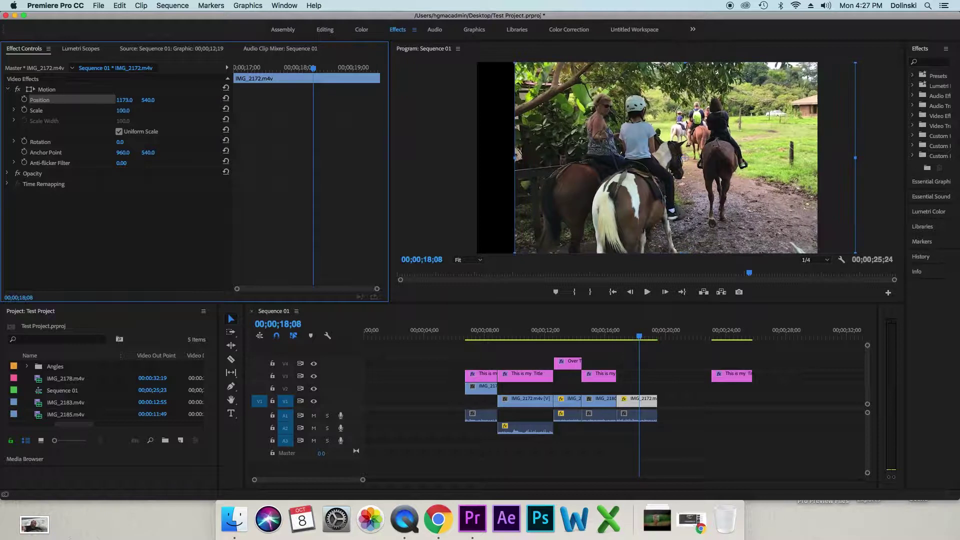
pyautogui.click(126, 100)
pyautogui.write('960')
pyautogui.press('Return')
pyautogui.click(159, 195)
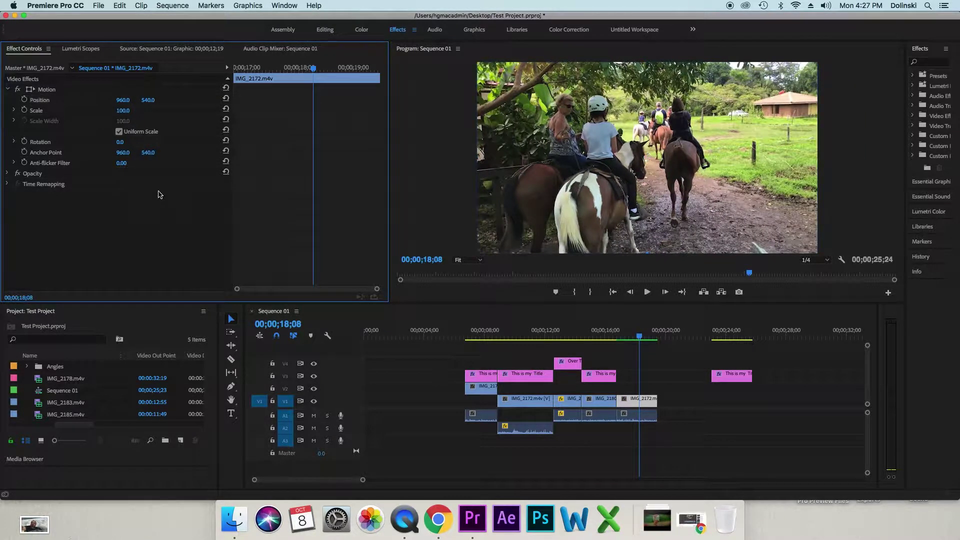
# Scrub the horse clip's Scale to 78.0 and its Rotation to -3.0°.
pyautogui.moveTo(124, 110); pyautogui.dragTo(96, 110)
pyautogui.moveTo(121, 110); pyautogui.dragTo(160, 111)
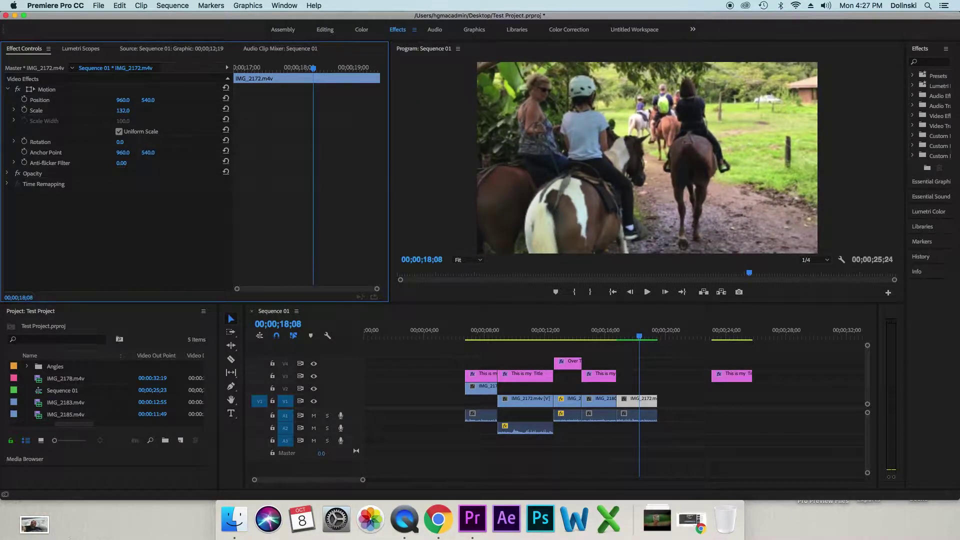
pyautogui.moveTo(160, 111); pyautogui.dragTo(133, 110)
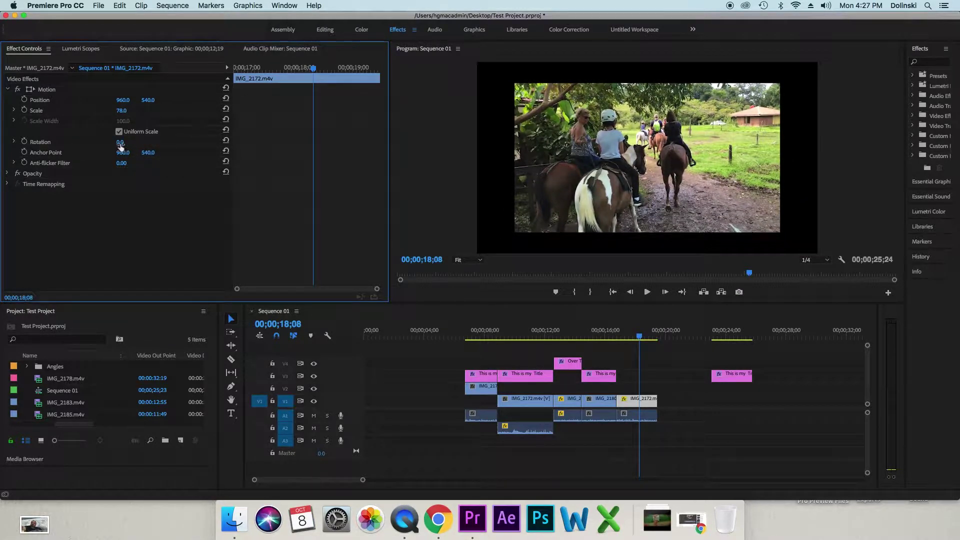
pyautogui.moveTo(120, 142)
pyautogui.mouseDown()
pyautogui.moveTo(153, 142)
pyautogui.moveTo(103, 142)
pyautogui.moveTo(119, 143)
pyautogui.mouseUp()
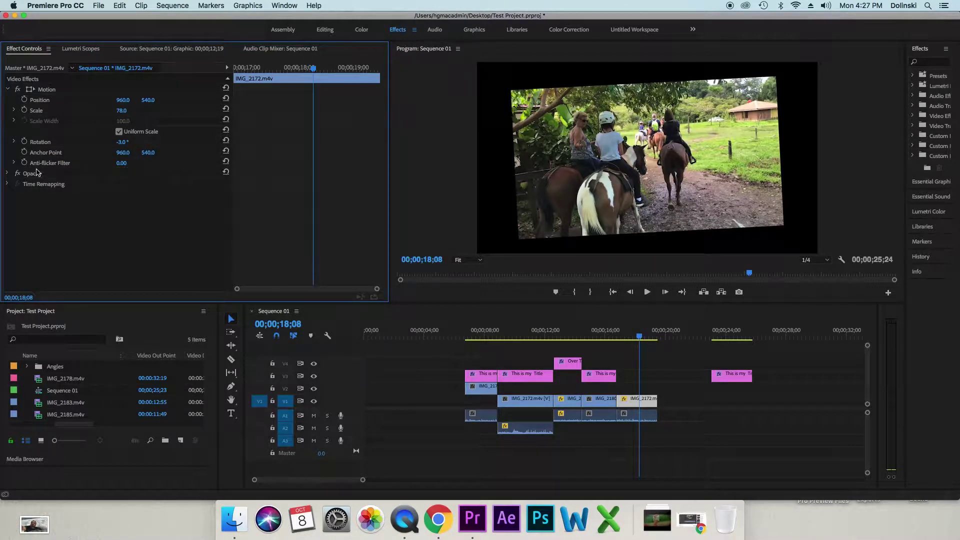
# Expand Opacity and lower the horse clip's opacity to 27.0%.
pyautogui.click(7, 174)
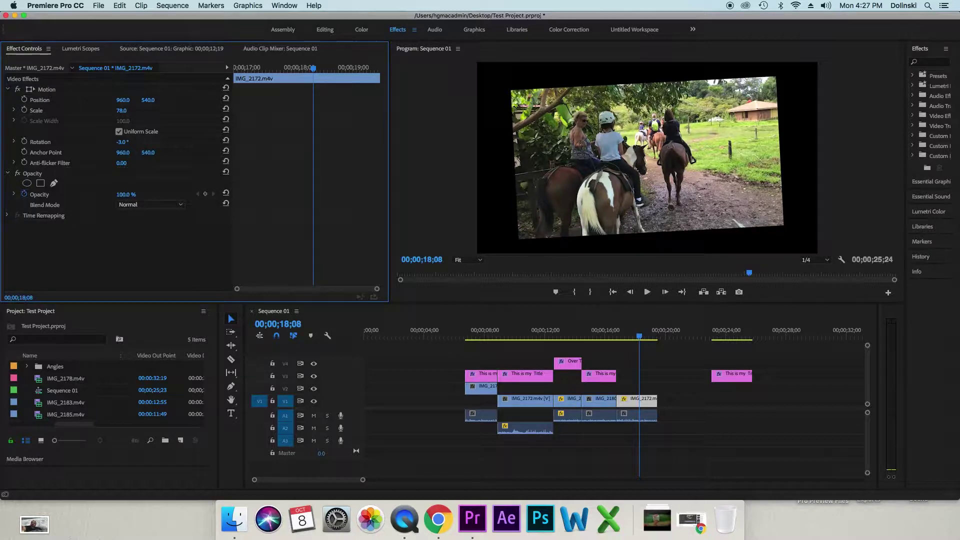
pyautogui.moveTo(125, 194); pyautogui.dragTo(89, 194)
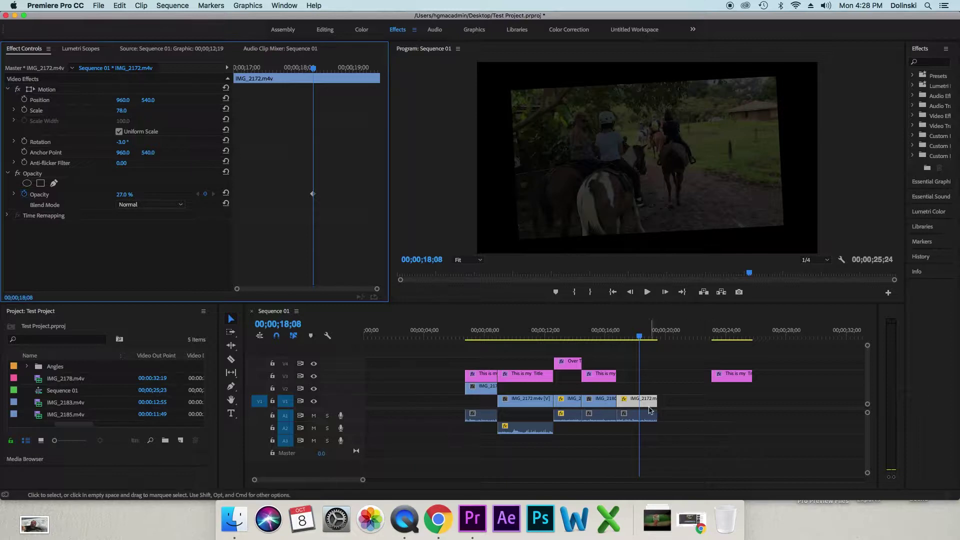
# Move the horse clip to V4 and its audio to A3, both starting near 8 seconds.
pyautogui.moveTo(642, 411); pyautogui.dragTo(643, 446)
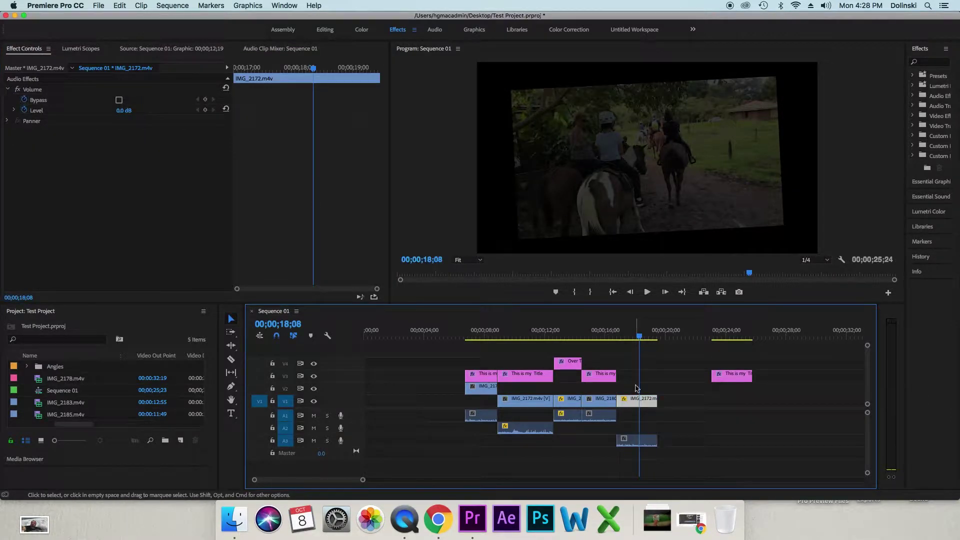
pyautogui.moveTo(638, 399); pyautogui.dragTo(514, 361)
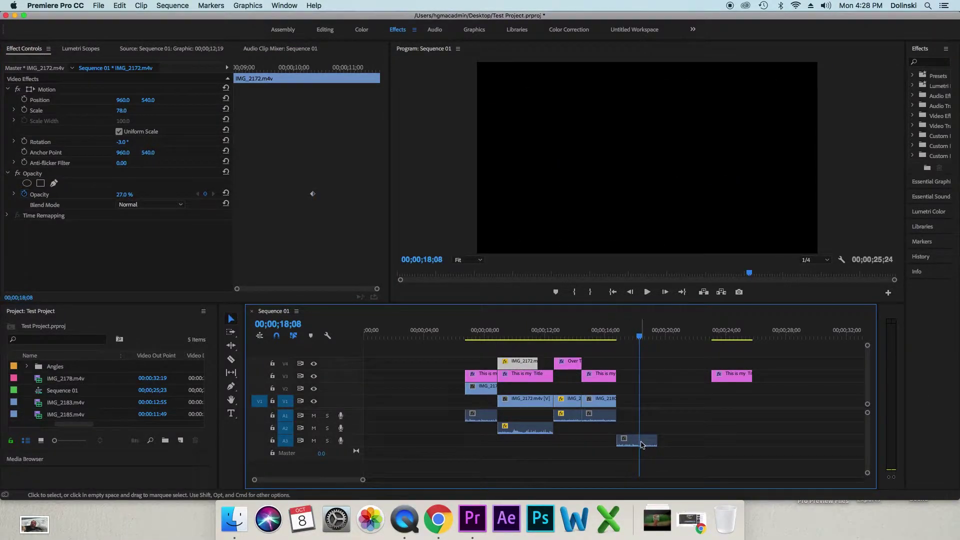
pyautogui.moveTo(642, 444); pyautogui.dragTo(523, 443)
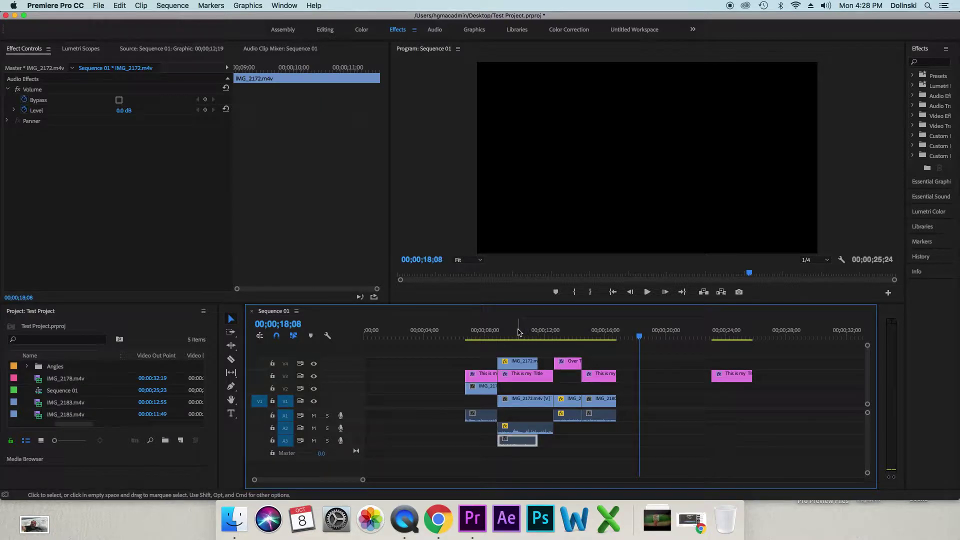
# At 10;02, raise the overlaid horse clip's opacity to 100% with a keyframe.
pyautogui.click(517, 331)
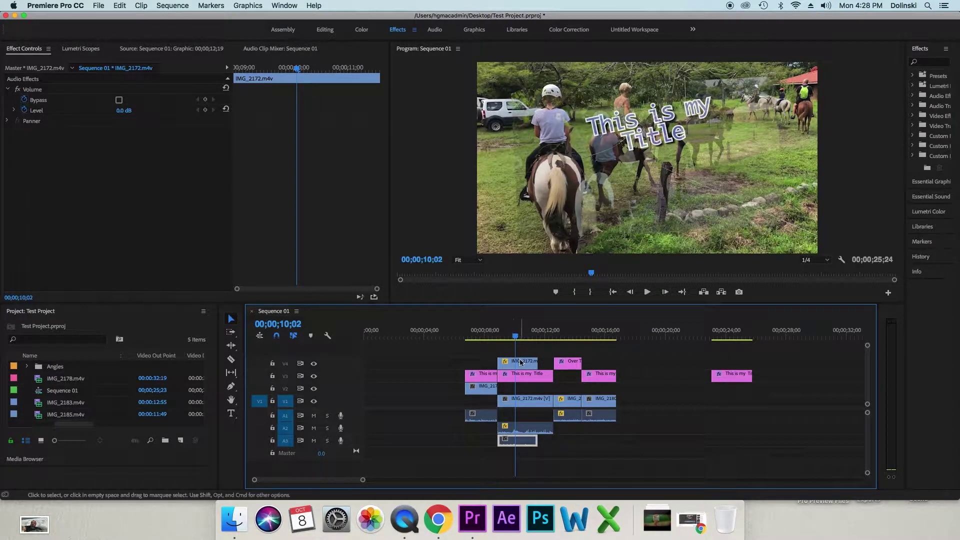
pyautogui.click(520, 362)
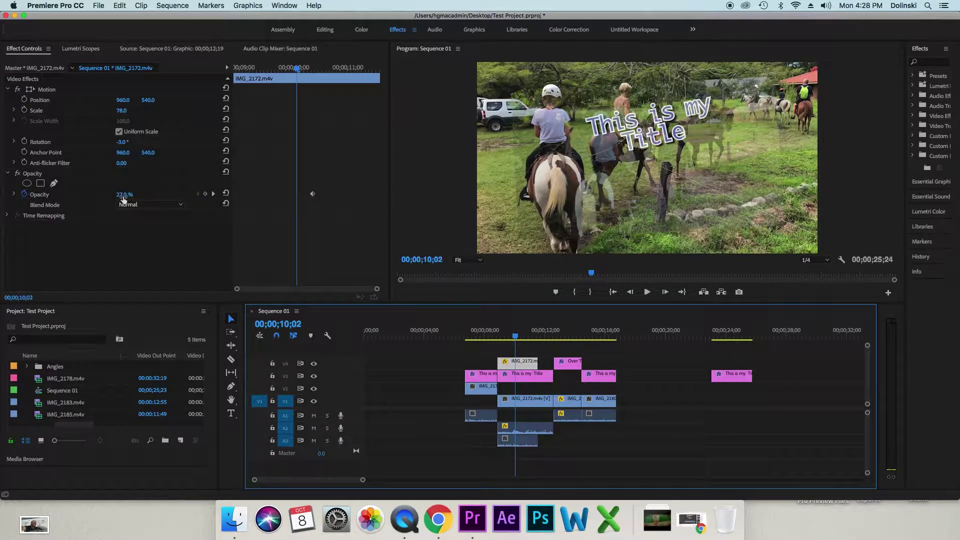
pyautogui.moveTo(124, 195)
pyautogui.mouseDown()
pyautogui.moveTo(160, 195)
pyautogui.moveTo(130, 194)
pyautogui.mouseUp()
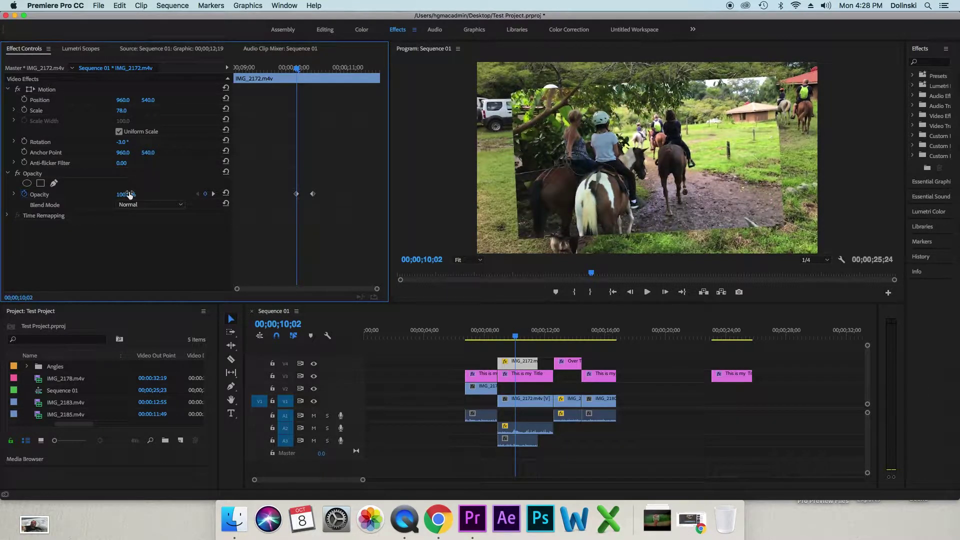
# Try Screen, Overlay, Vivid Light and Exclusion blend modes on the horse clip, ending on Subtract.
pyautogui.click(181, 205)
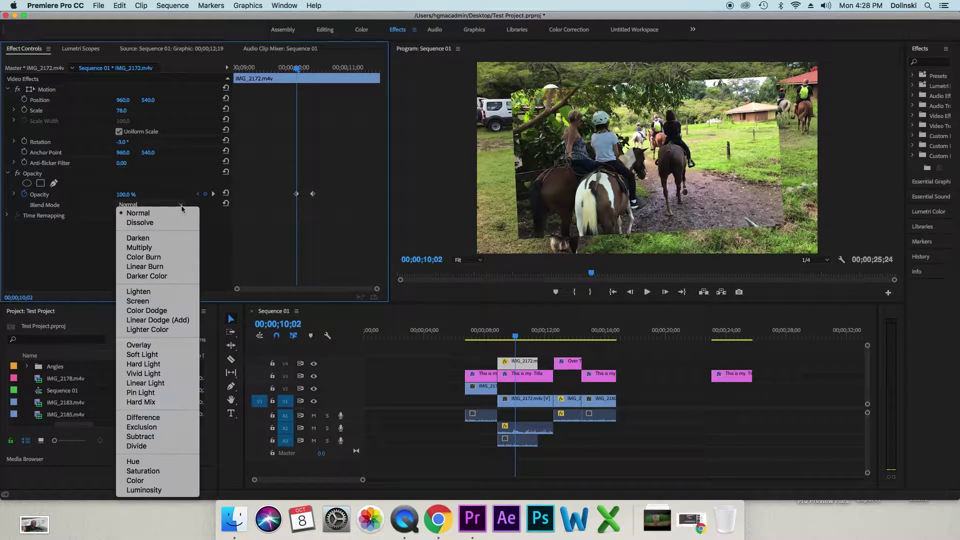
pyautogui.click(157, 302)
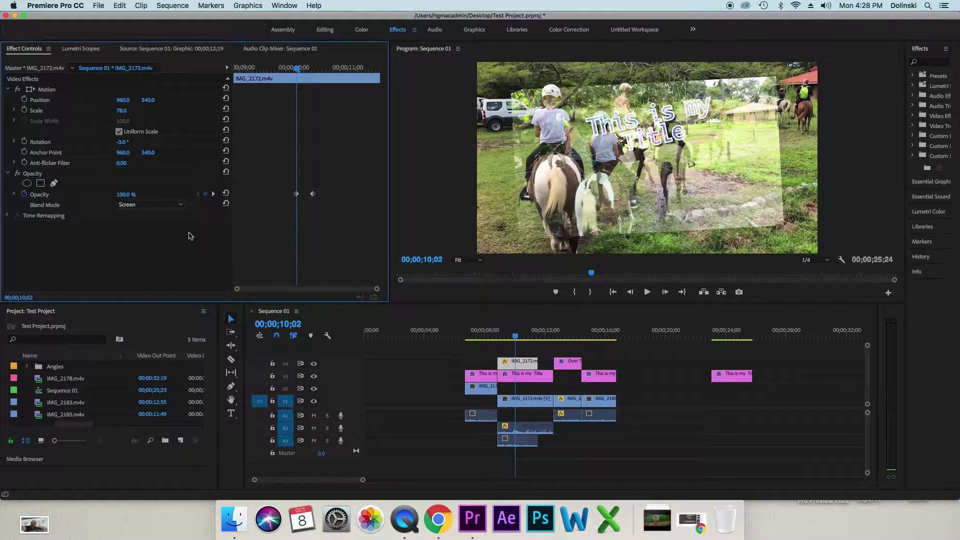
pyautogui.click(181, 205)
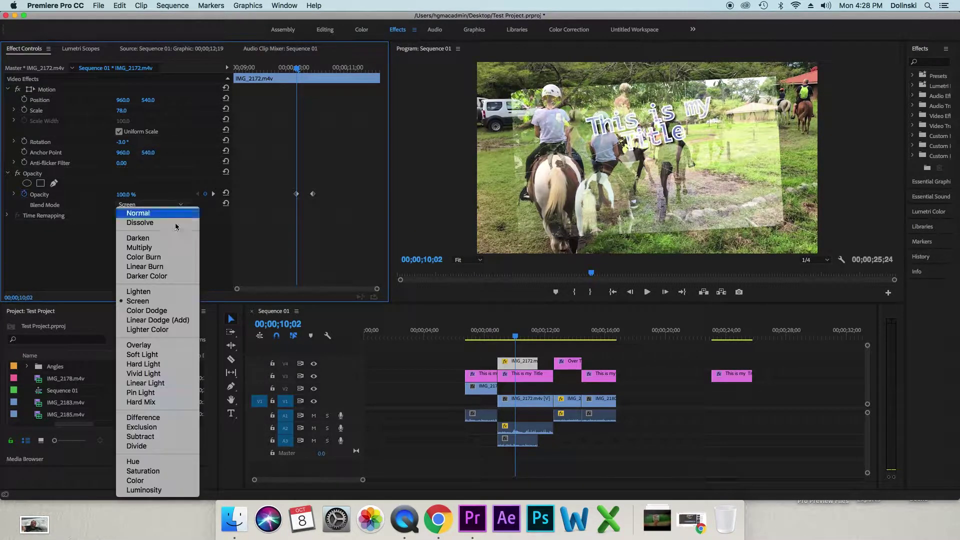
pyautogui.click(156, 346)
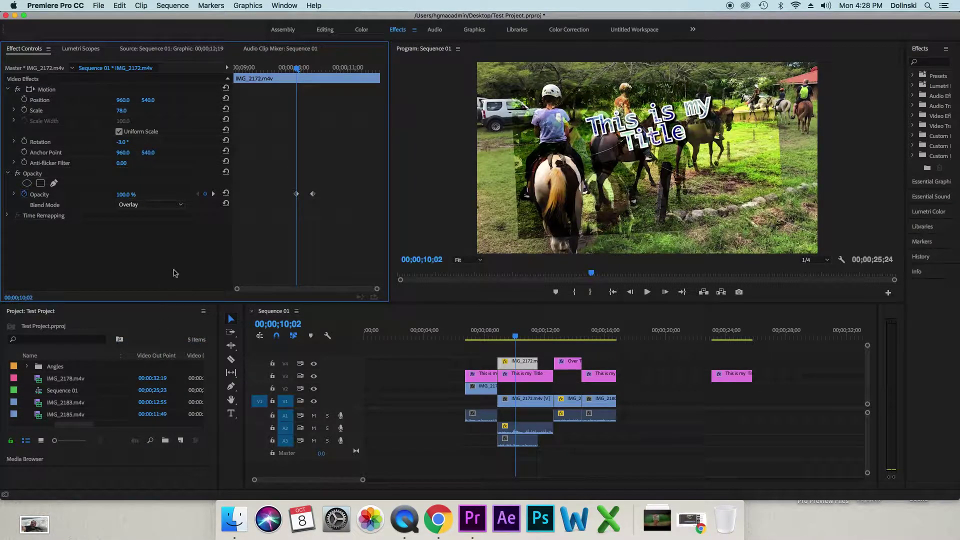
pyautogui.click(180, 205)
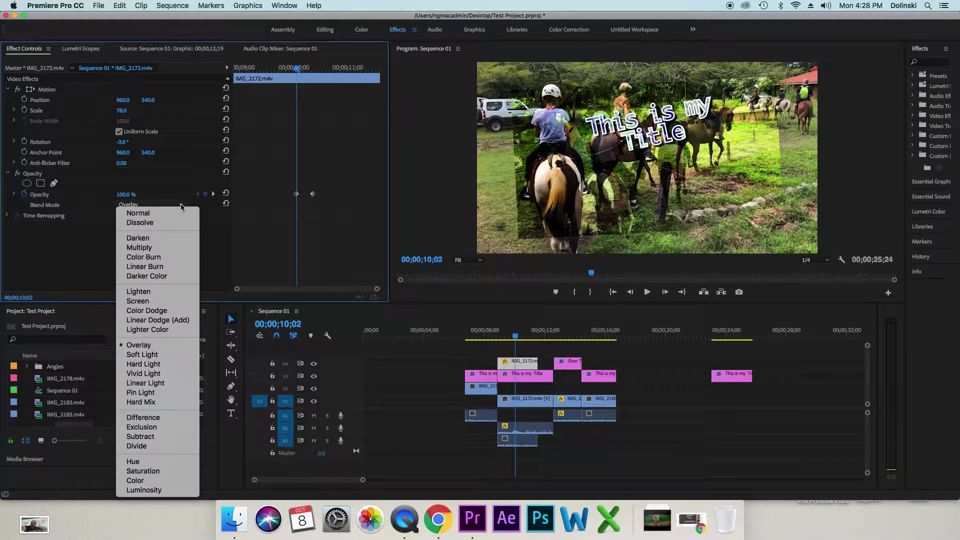
pyautogui.click(174, 375)
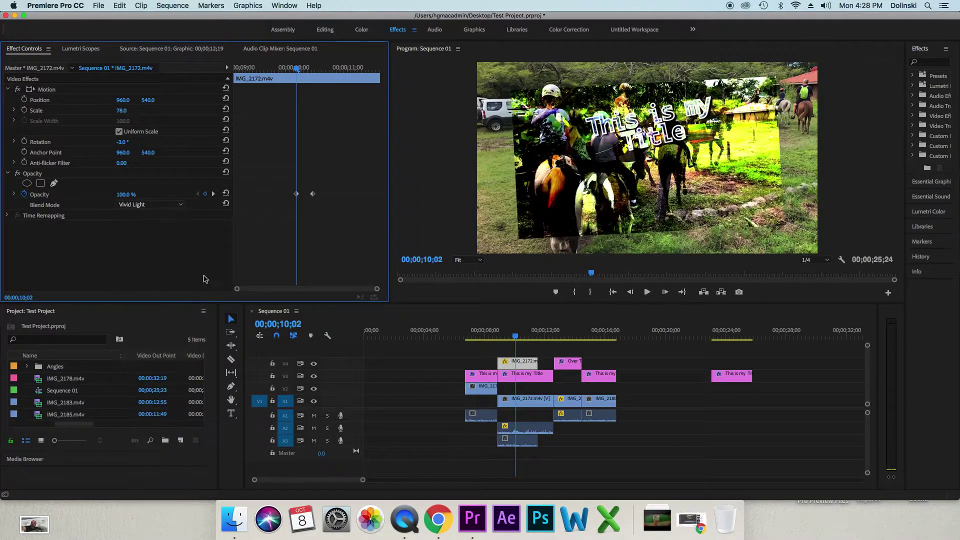
pyautogui.click(181, 206)
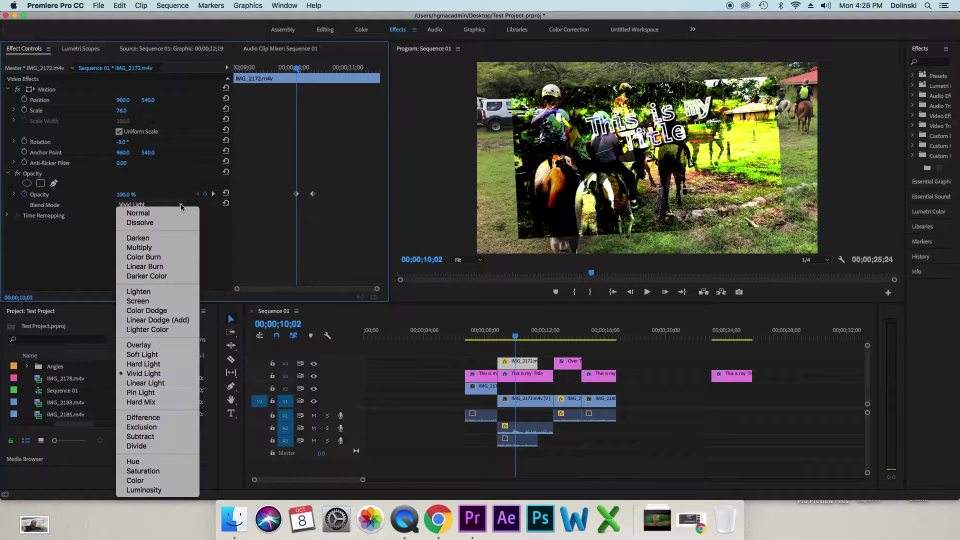
pyautogui.click(159, 428)
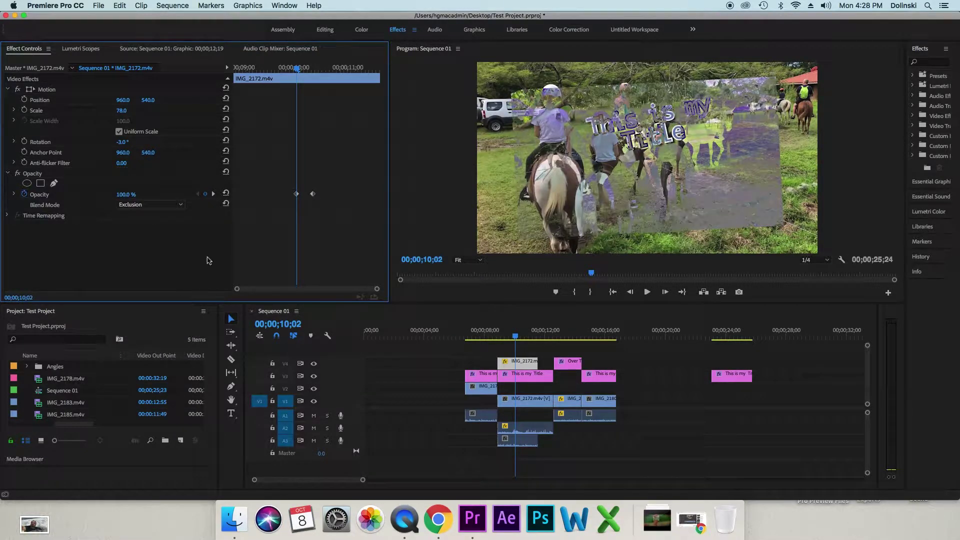
pyautogui.click(182, 204)
pyautogui.click(160, 438)
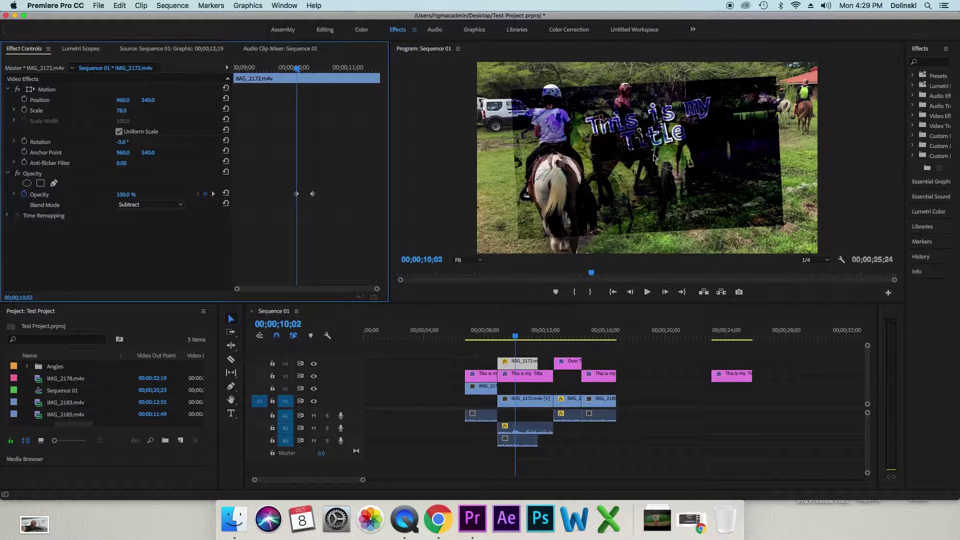
pyautogui.click(179, 205)
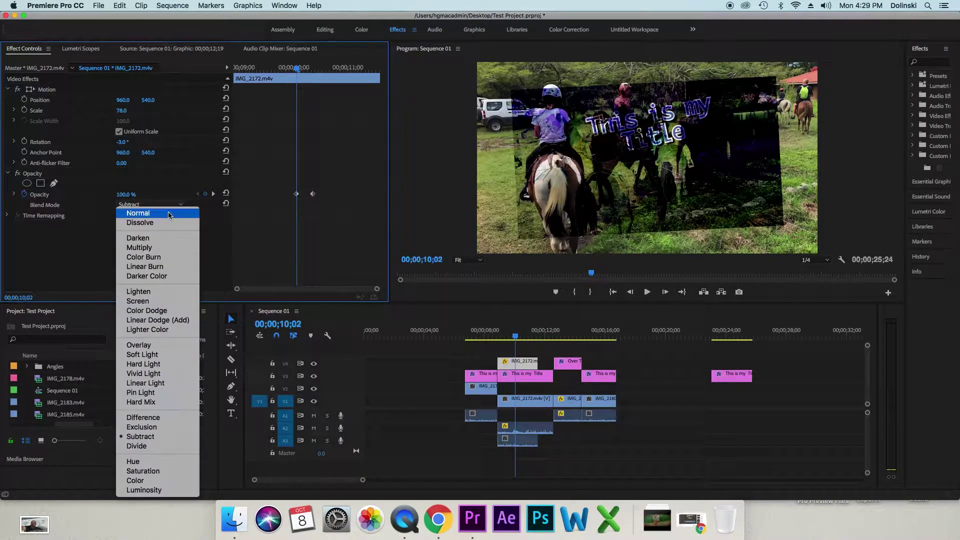
# Set the blend mode to Normal and delete all opacity keyframes, leaving 27% opacity.
pyautogui.click(169, 214)
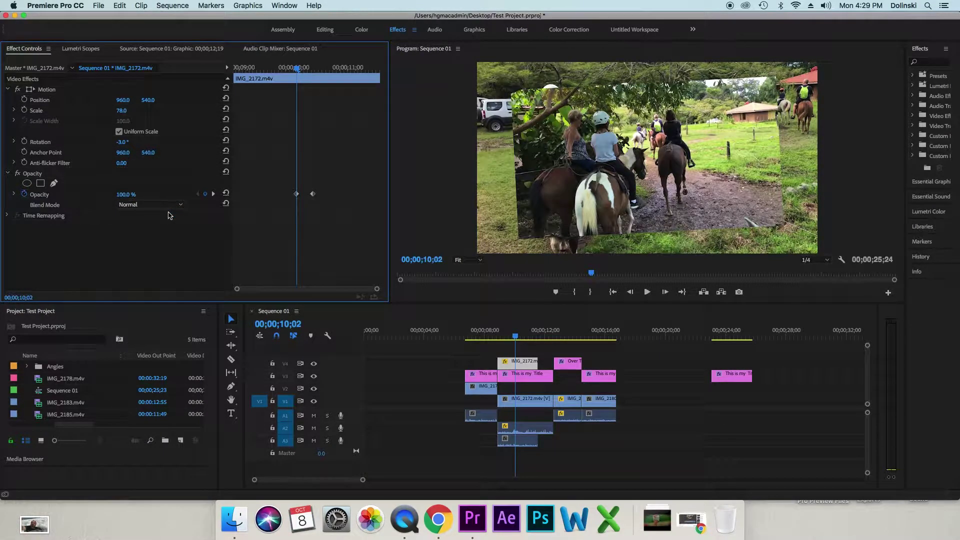
pyautogui.click(204, 195)
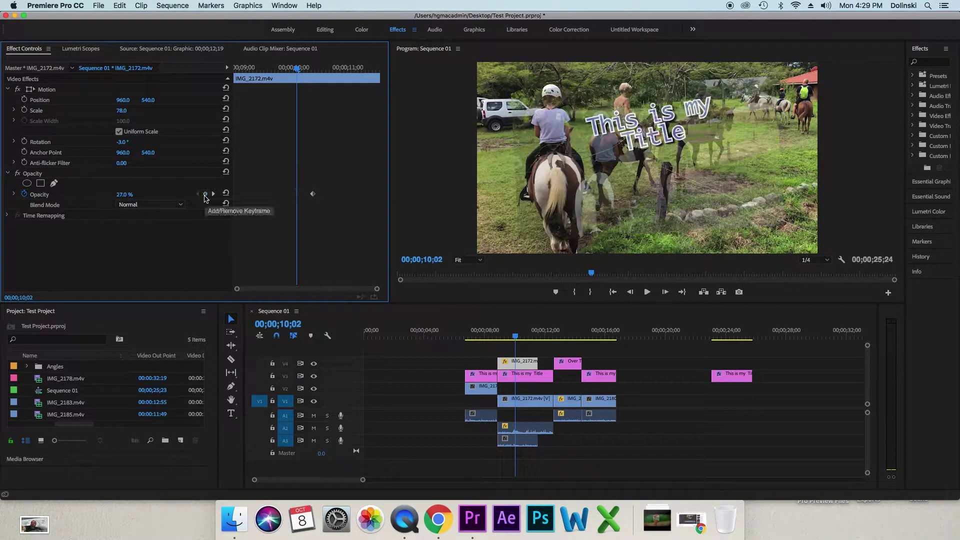
pyautogui.click(24, 194)
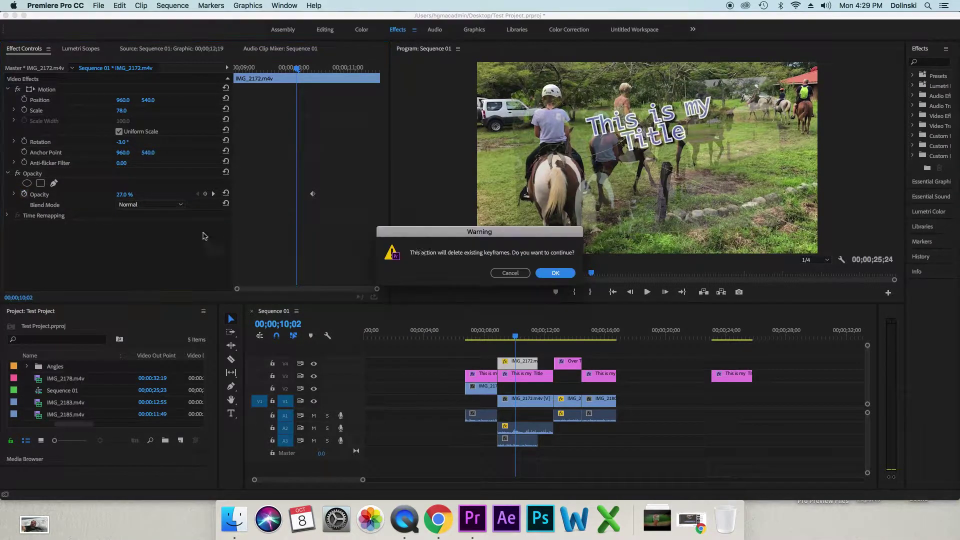
pyautogui.click(555, 274)
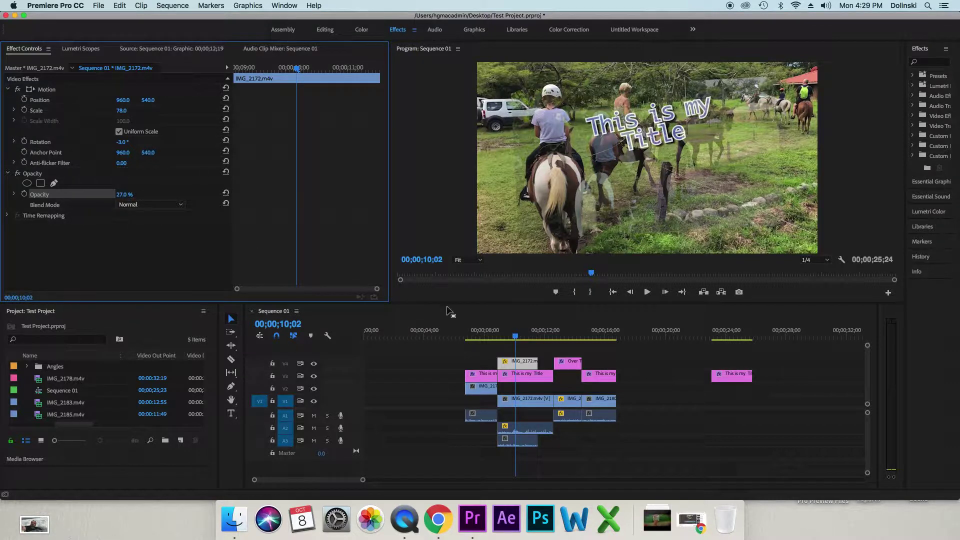
# At 09;22, set the horse clip's opacity back to 100%.
pyautogui.click(511, 334)
pyautogui.moveTo(513, 335); pyautogui.dragTo(512, 336)
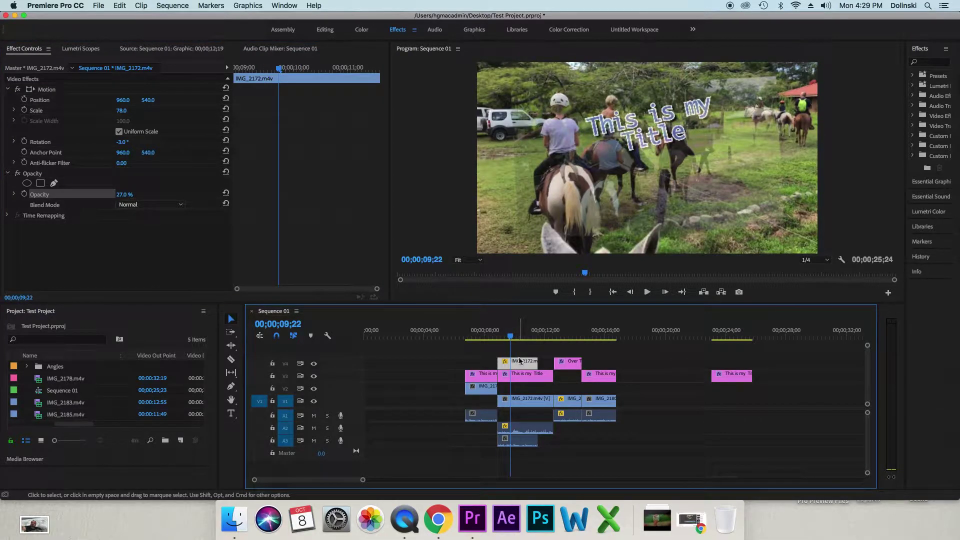
pyautogui.moveTo(114, 197); pyautogui.dragTo(165, 198)
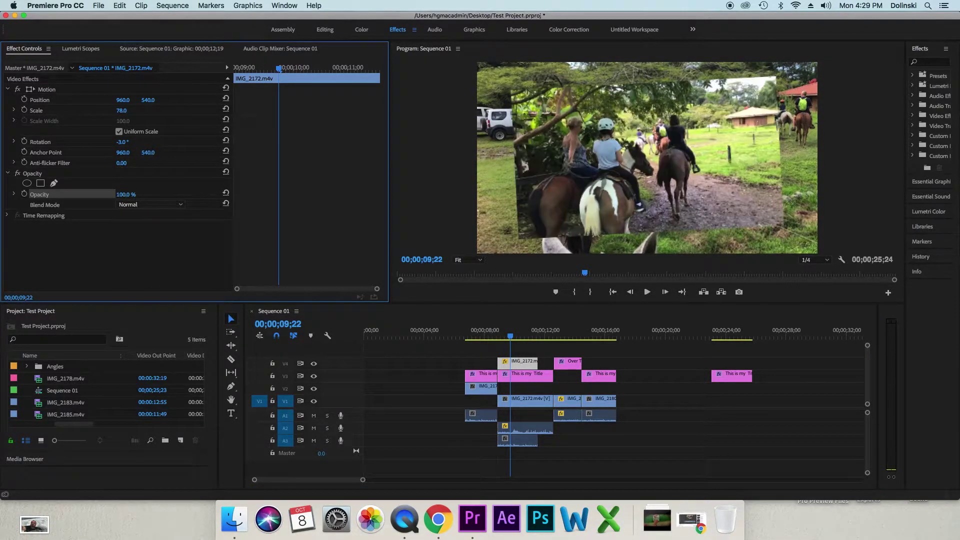
# Scrub through the overlay, zoom the timeline in, and park the playhead at 08;27.
pyautogui.moveTo(509, 335); pyautogui.dragTo(505, 336)
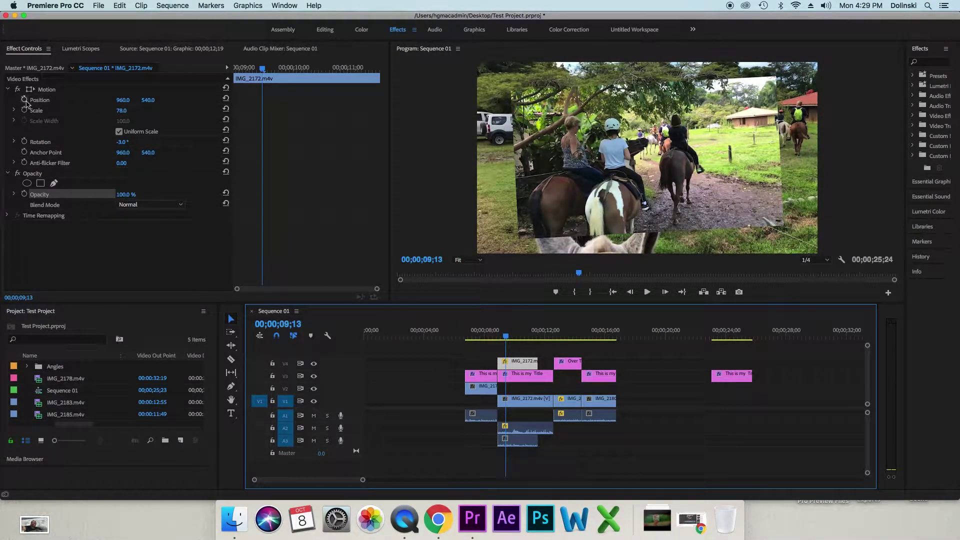
pyautogui.moveTo(519, 337); pyautogui.dragTo(501, 346)
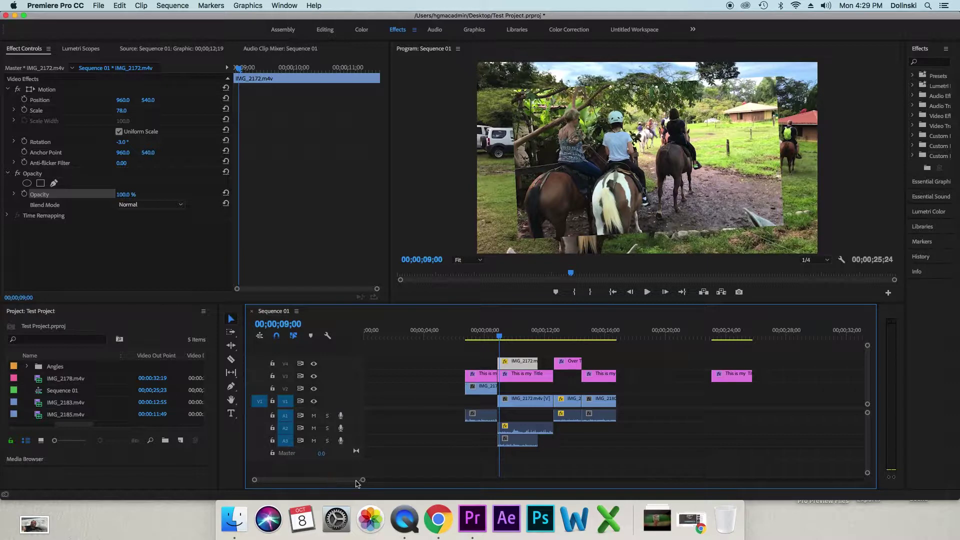
pyautogui.moveTo(363, 482); pyautogui.dragTo(313, 480)
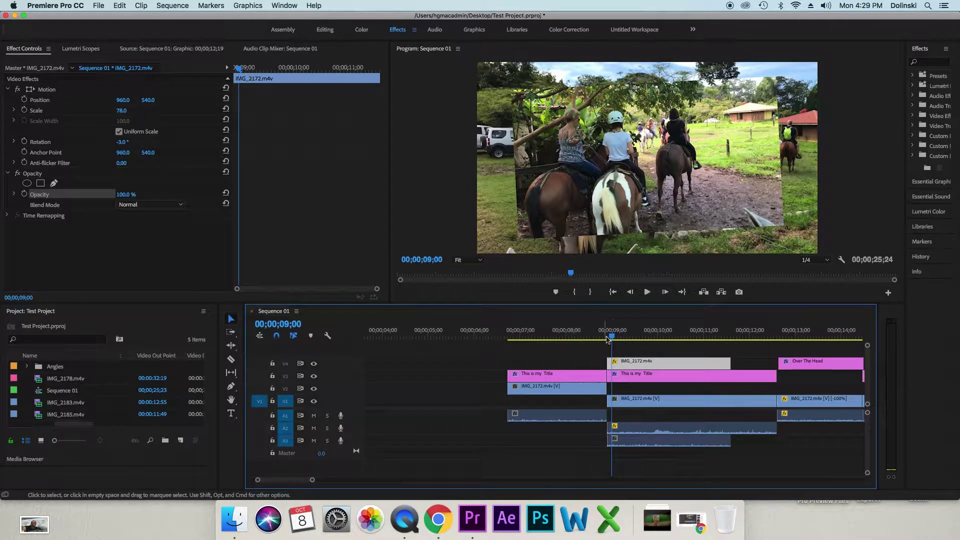
pyautogui.moveTo(611, 336); pyautogui.dragTo(607, 335)
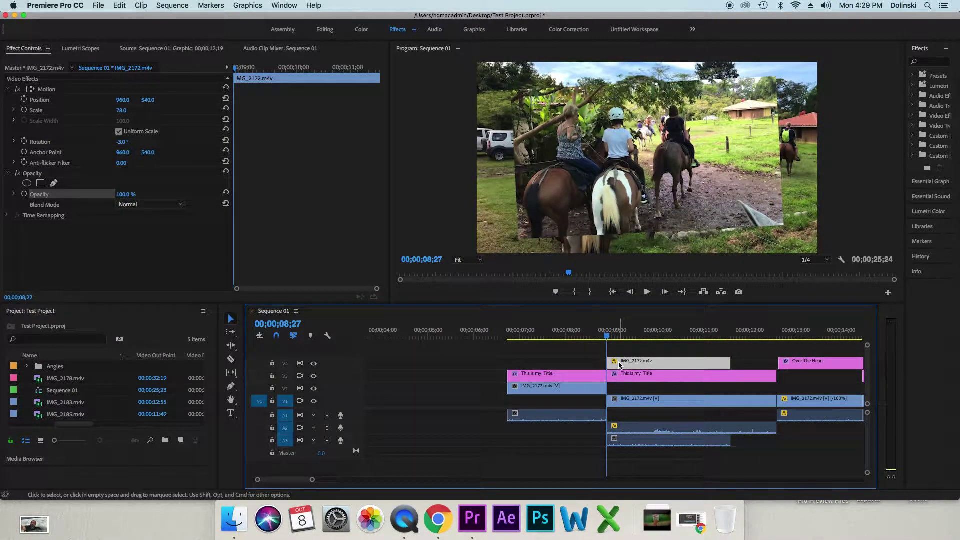
# Turn on Position keyframing for the horse inset, keyframe it near 10;01 and shift it right.
pyautogui.click(24, 100)
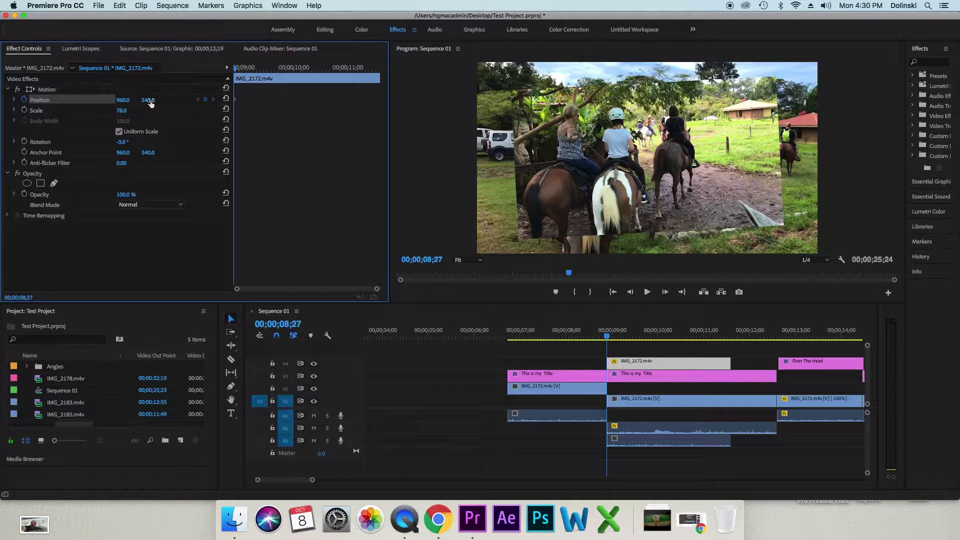
pyautogui.moveTo(607, 337); pyautogui.dragTo(646, 338)
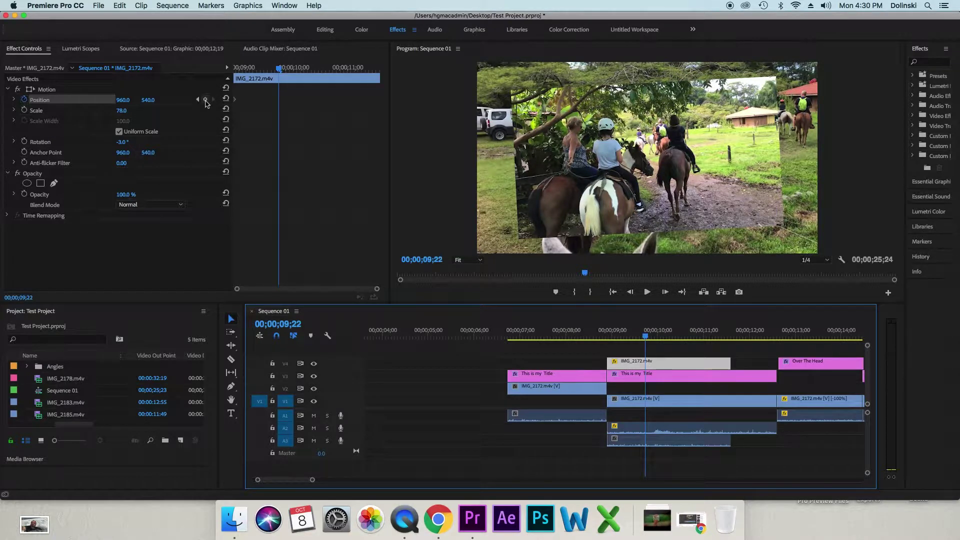
pyautogui.click(206, 100)
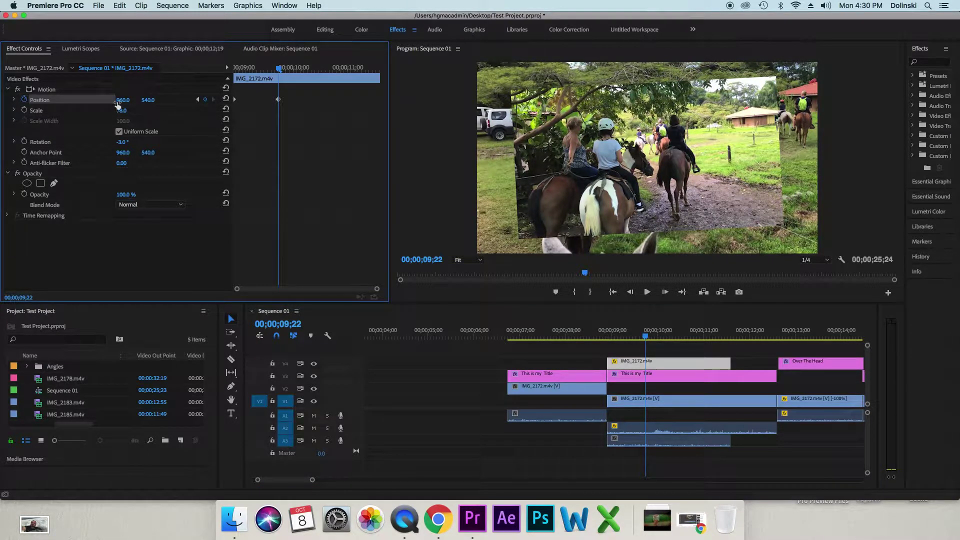
pyautogui.moveTo(122, 100); pyautogui.dragTo(327, 100)
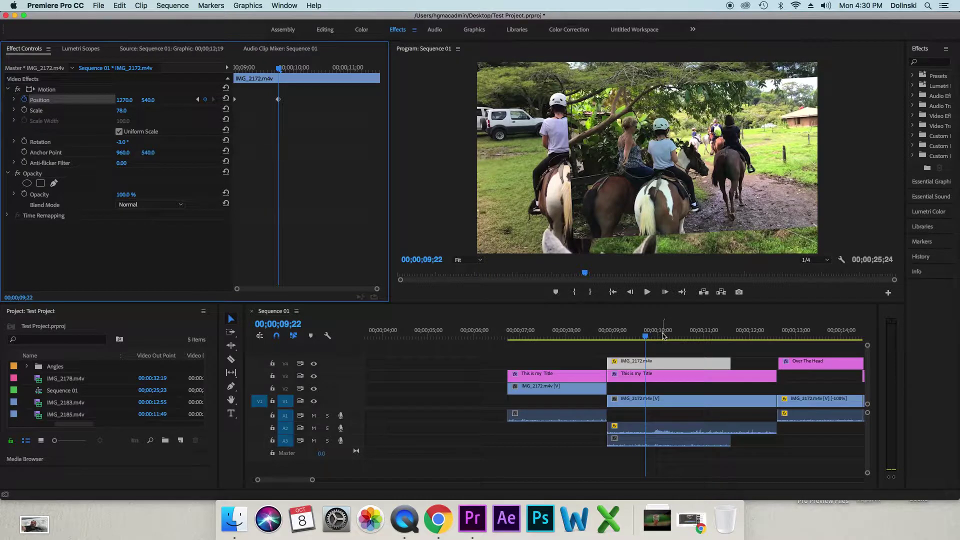
# Add a Position keyframe at 10;25 placing the inset at 1154, 382.
pyautogui.moveTo(664, 335); pyautogui.dragTo(696, 336)
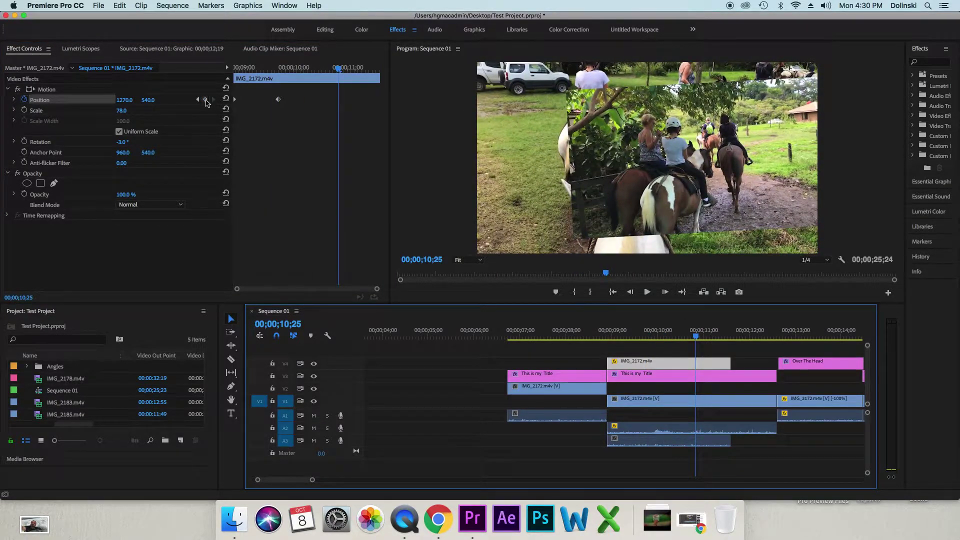
pyautogui.click(205, 100)
pyautogui.moveTo(124, 100); pyautogui.dragTo(67, 100)
pyautogui.moveTo(146, 100); pyautogui.dragTo(67, 100)
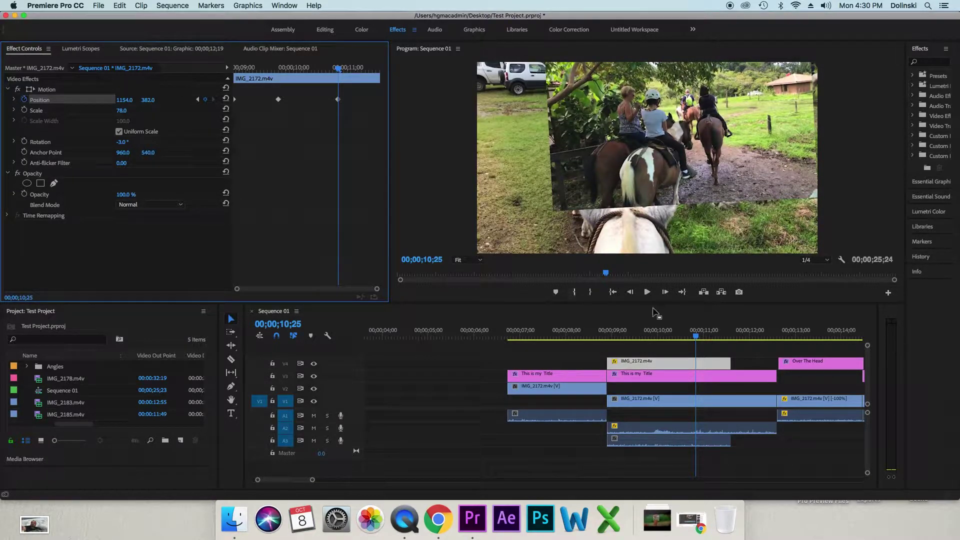
# At 11;18, set the horse clip's Position back to 960, 540.
pyautogui.click(733, 336)
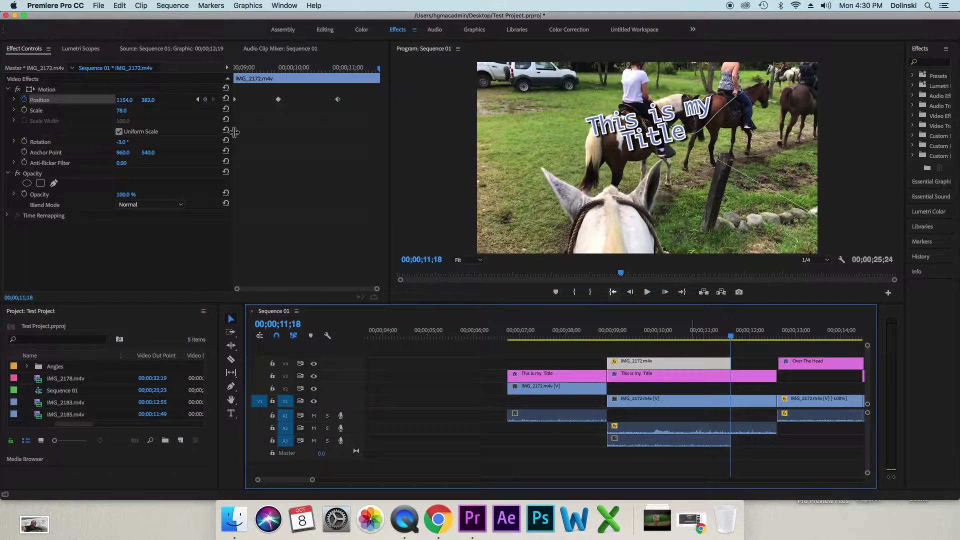
pyautogui.click(127, 100)
pyautogui.write('9')
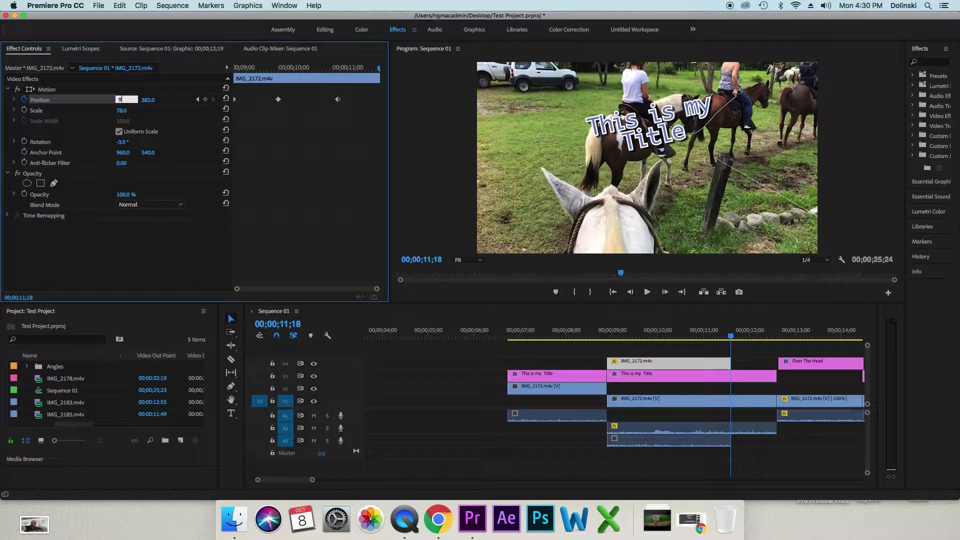
pyautogui.write('60')
pyautogui.click(150, 99)
pyautogui.write('540')
pyautogui.press('Return')
pyautogui.click(600, 336)
pyautogui.click(649, 293)
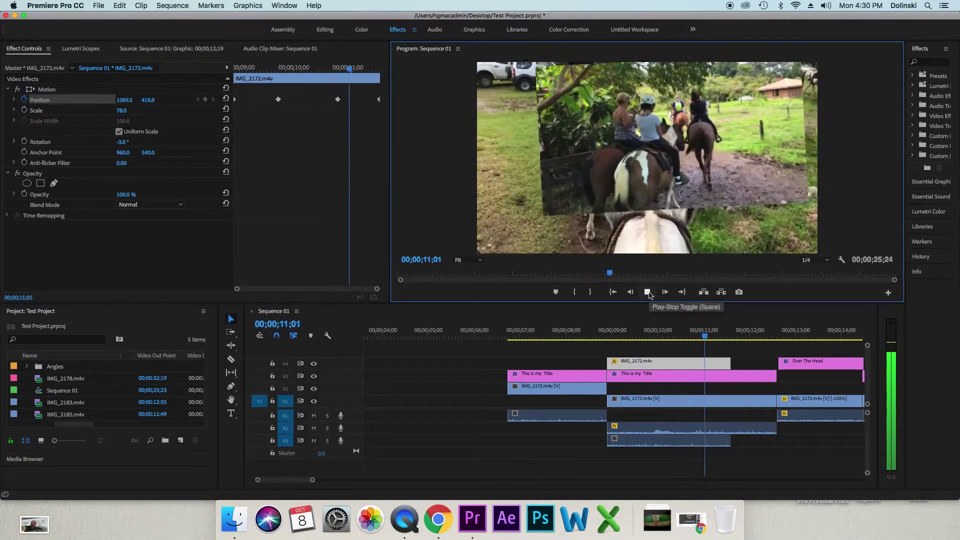
pyautogui.click(647, 292)
pyautogui.click(626, 336)
pyautogui.moveTo(633, 337); pyautogui.dragTo(660, 340)
pyautogui.click(609, 336)
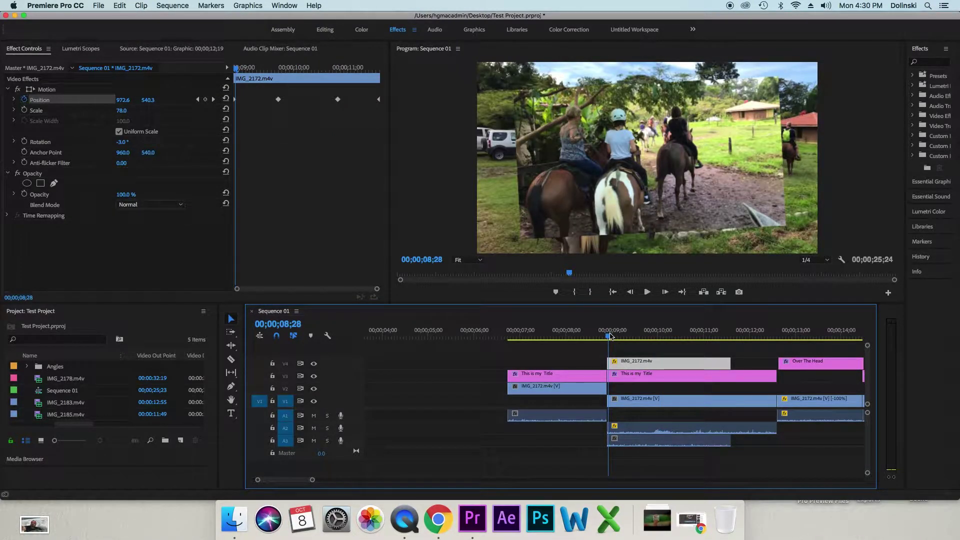
pyautogui.click(613, 337)
# Keyframe Scale from 78 at 08;27 down to about 46 at 11;18.
pyautogui.click(323, 291)
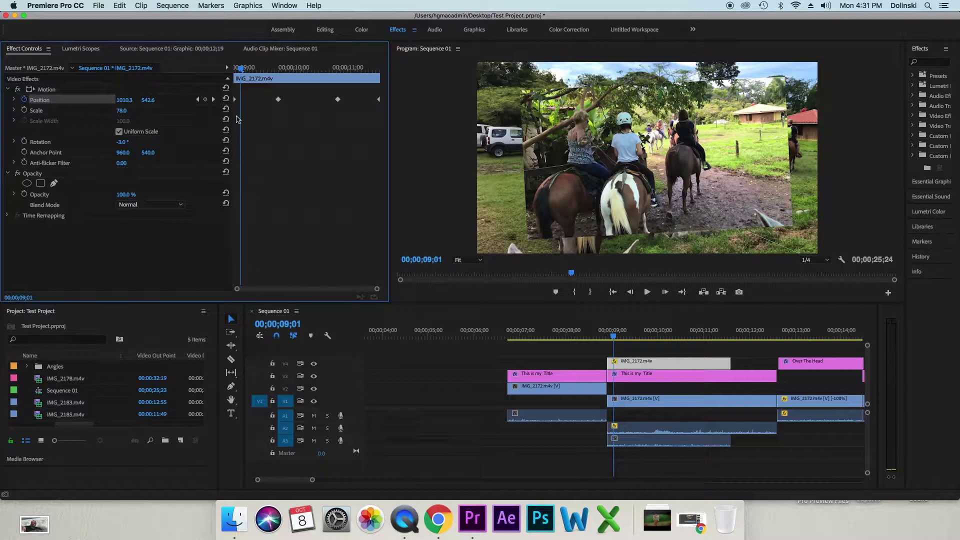
pyautogui.click(199, 100)
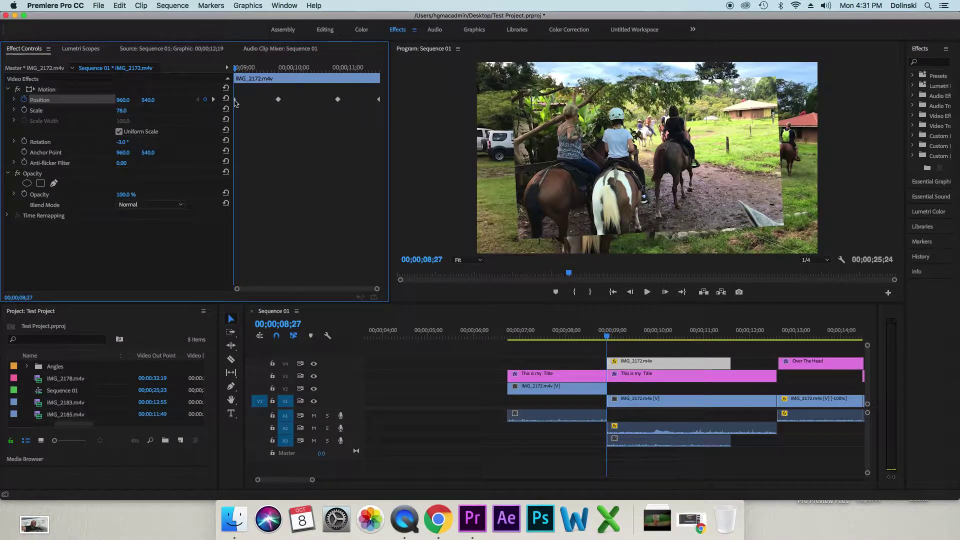
pyautogui.click(24, 111)
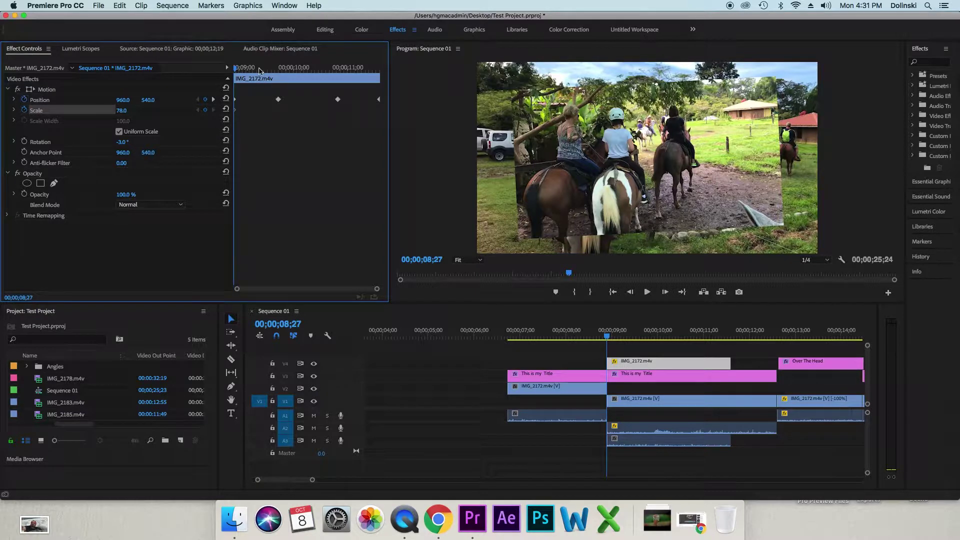
pyautogui.moveTo(259, 68); pyautogui.dragTo(379, 73)
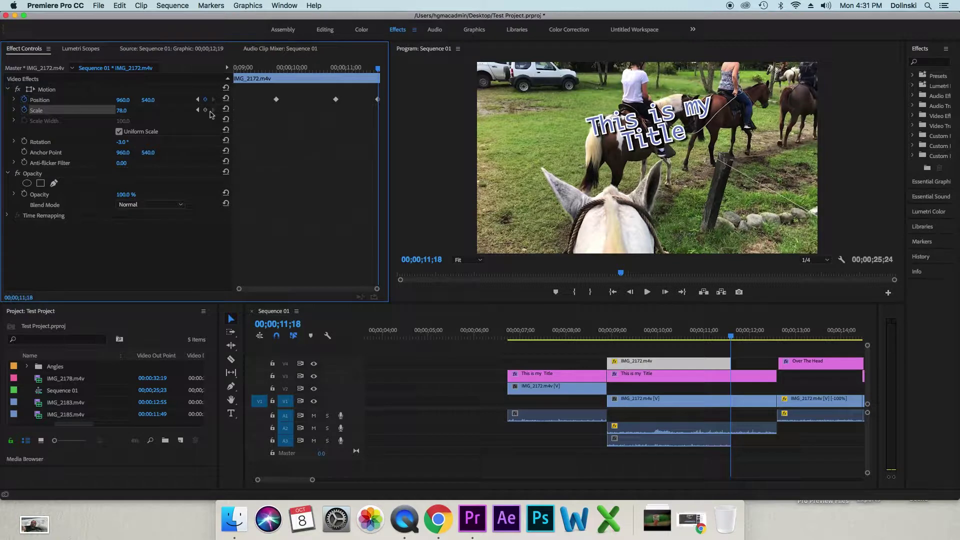
pyautogui.click(361, 69)
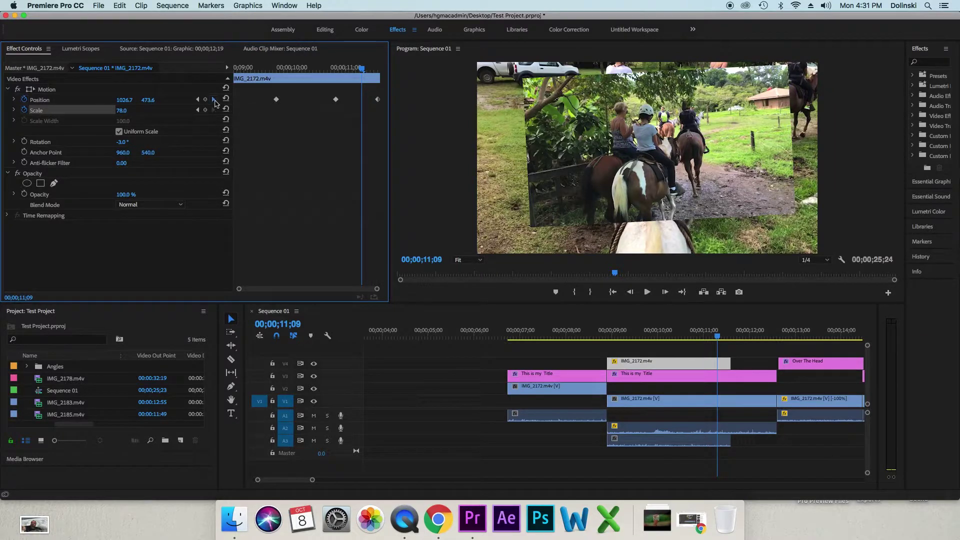
pyautogui.click(215, 100)
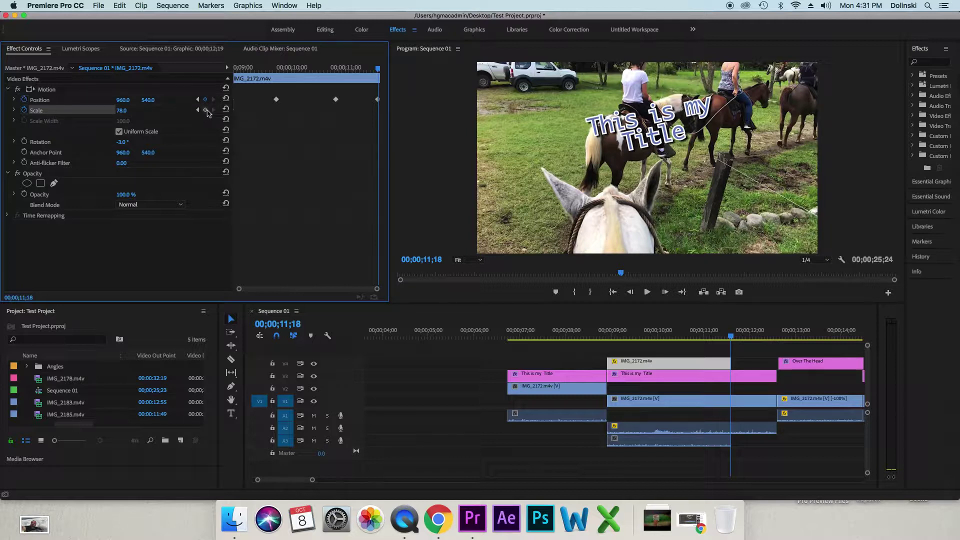
pyautogui.click(205, 109)
pyautogui.moveTo(122, 113); pyautogui.dragTo(100, 113)
# Play back the combined scale and position animation from around 08;25 to review it.
pyautogui.click(605, 336)
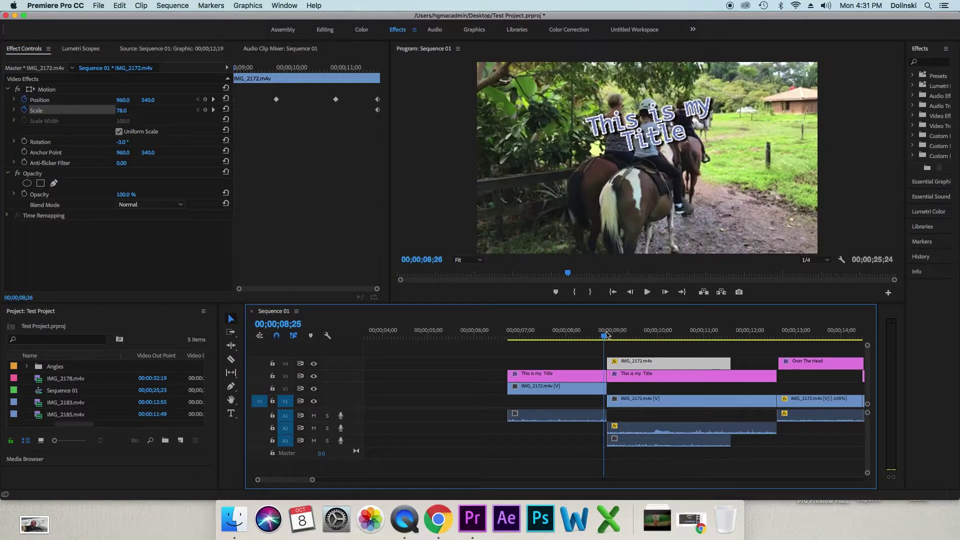
pyautogui.click(647, 292)
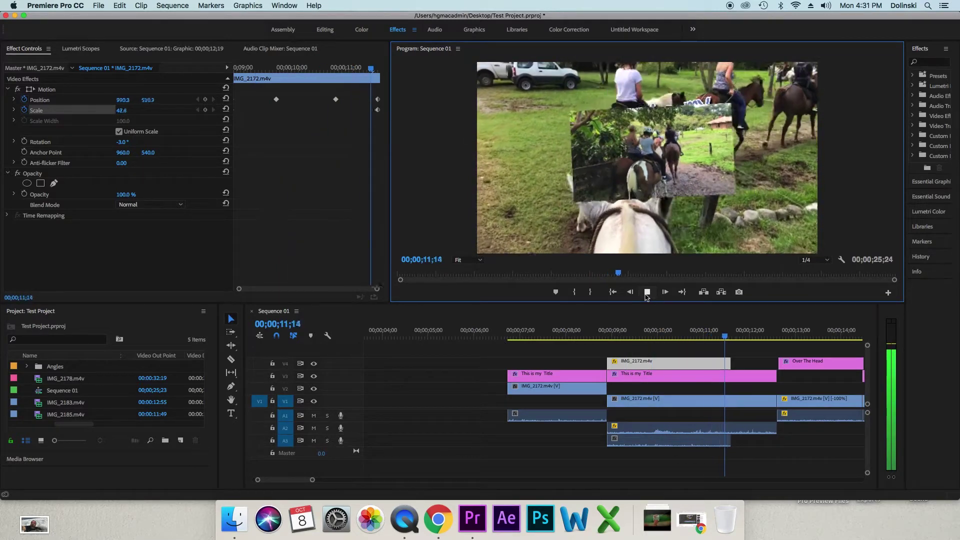
pyautogui.click(646, 292)
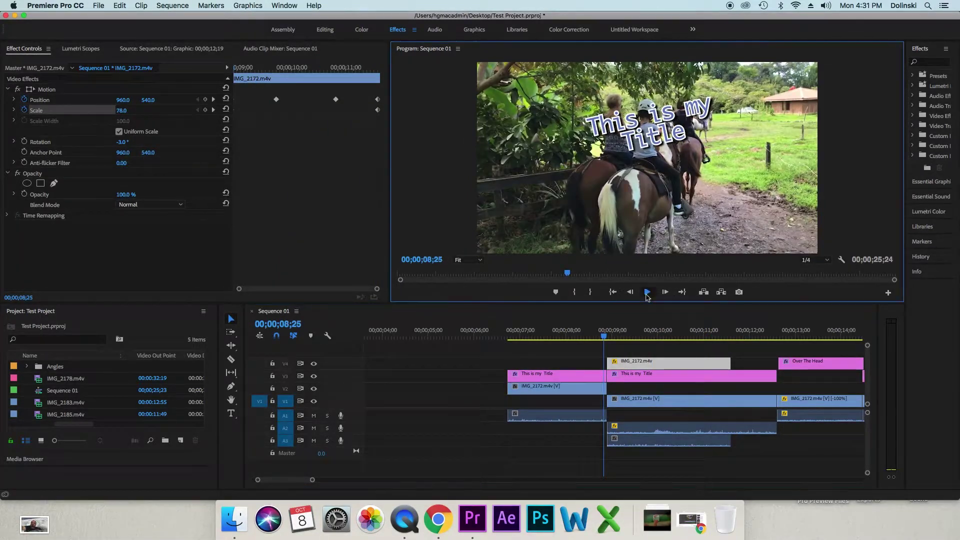
pyautogui.click(647, 293)
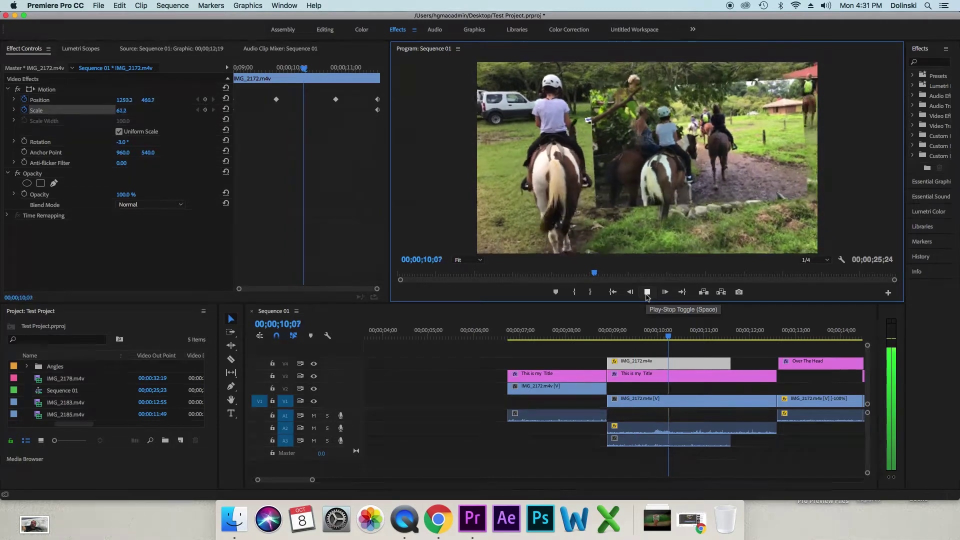
pyautogui.click(646, 294)
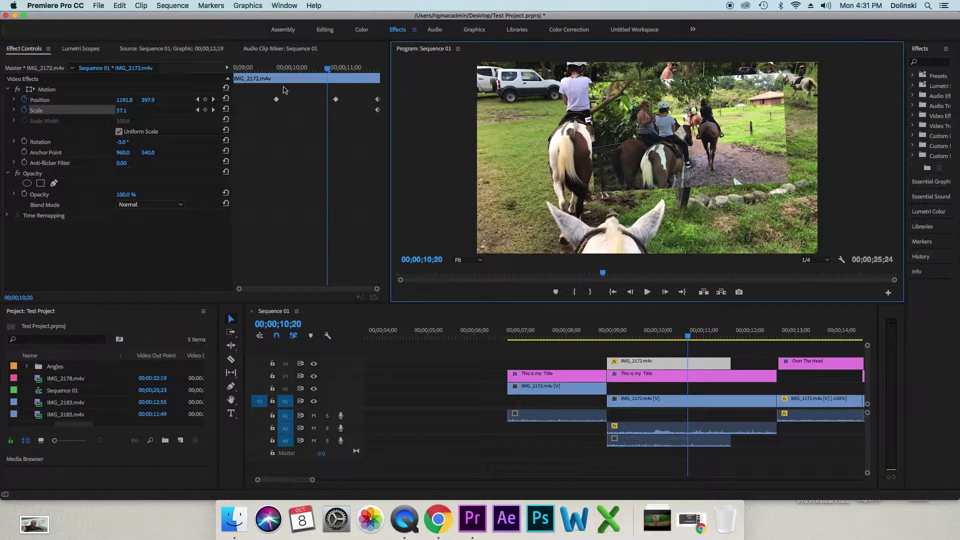
pyautogui.moveTo(286, 71); pyautogui.dragTo(380, 74)
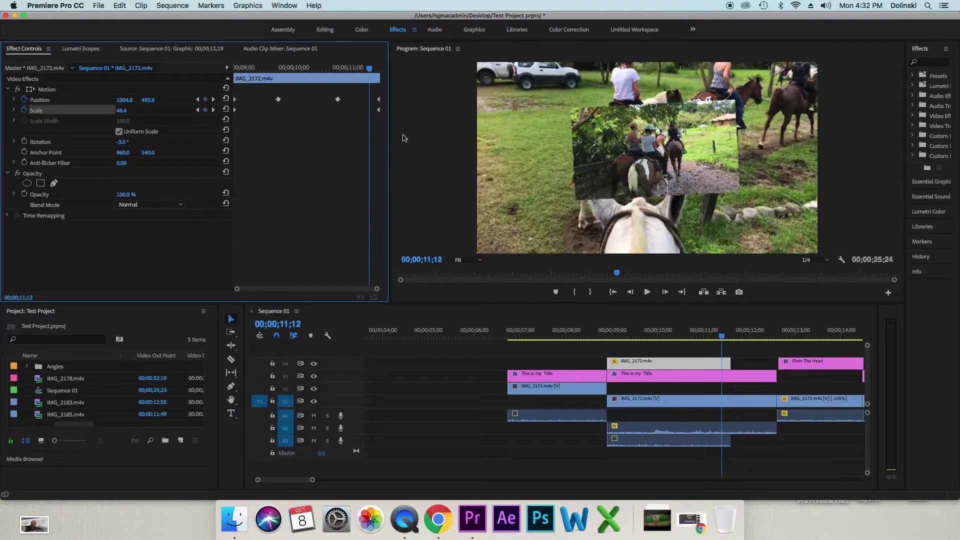
pyautogui.click(649, 293)
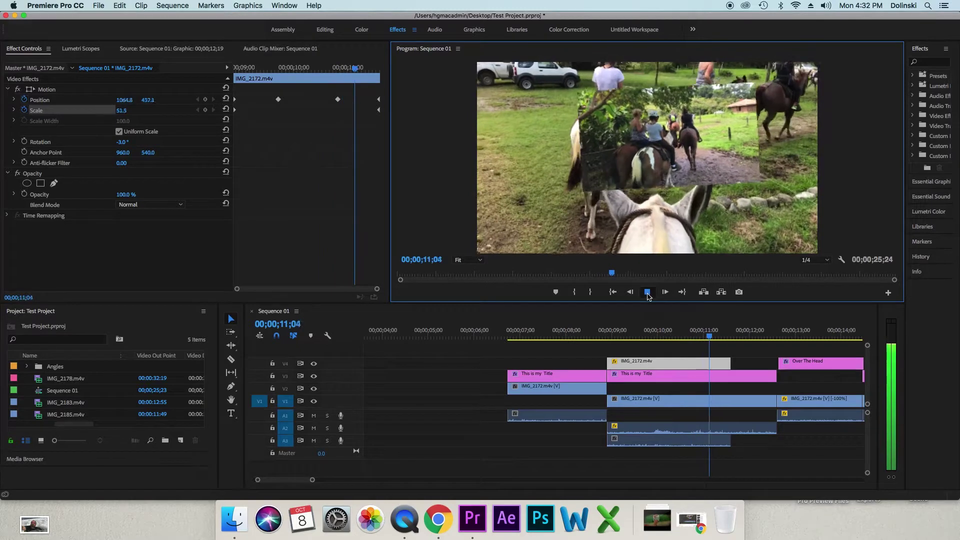
# Keyframe Rotation from -3.0° at 08;27 to 5.0° at 11;18.
pyautogui.click(606, 336)
pyautogui.click(609, 334)
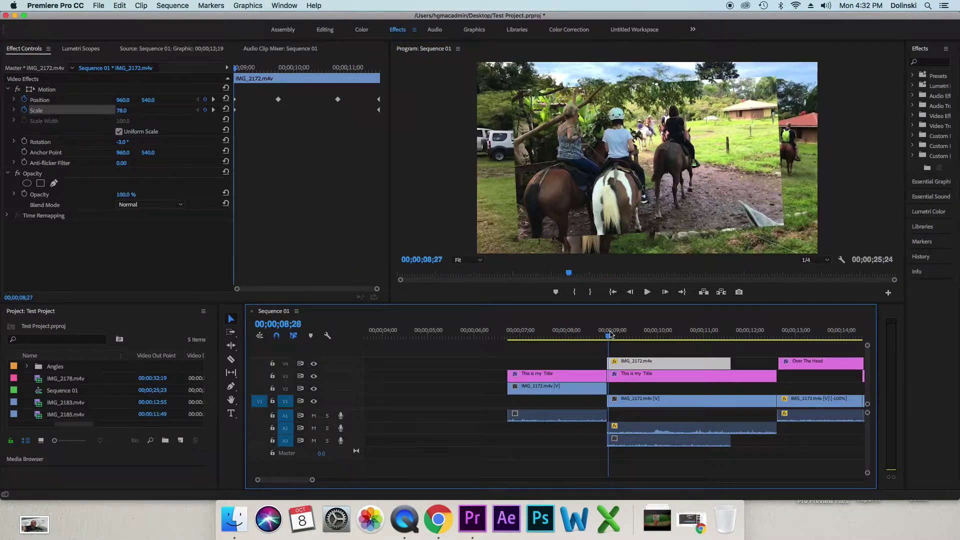
pyautogui.click(606, 335)
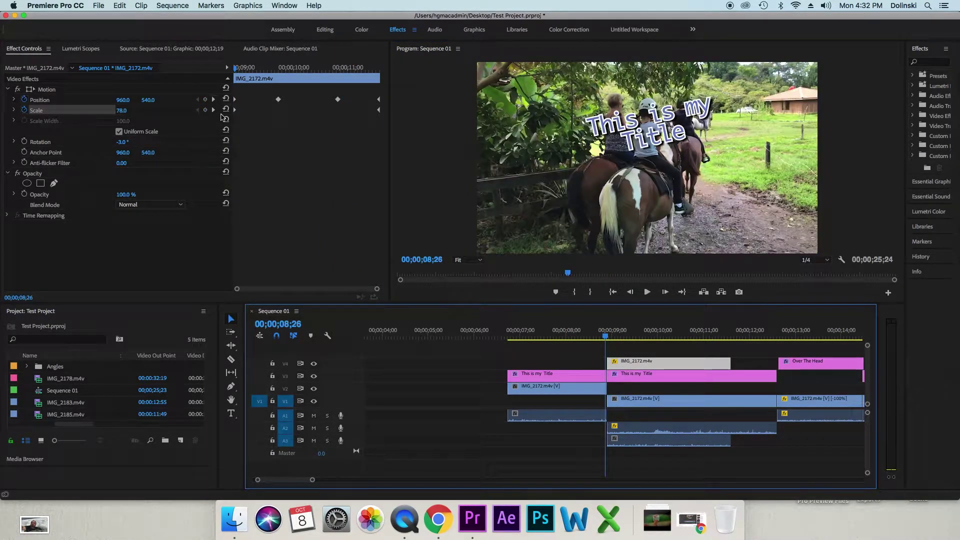
pyautogui.press('Right')
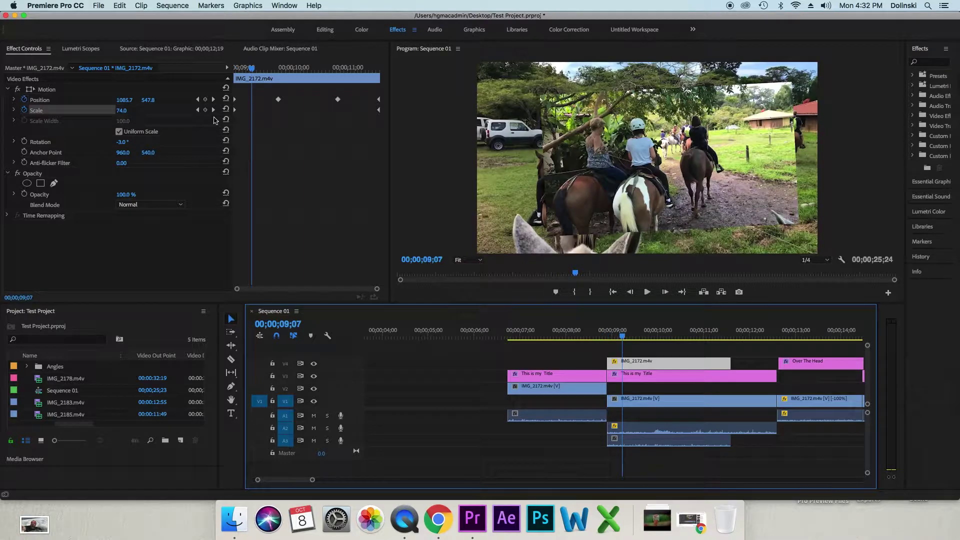
pyautogui.click(199, 114)
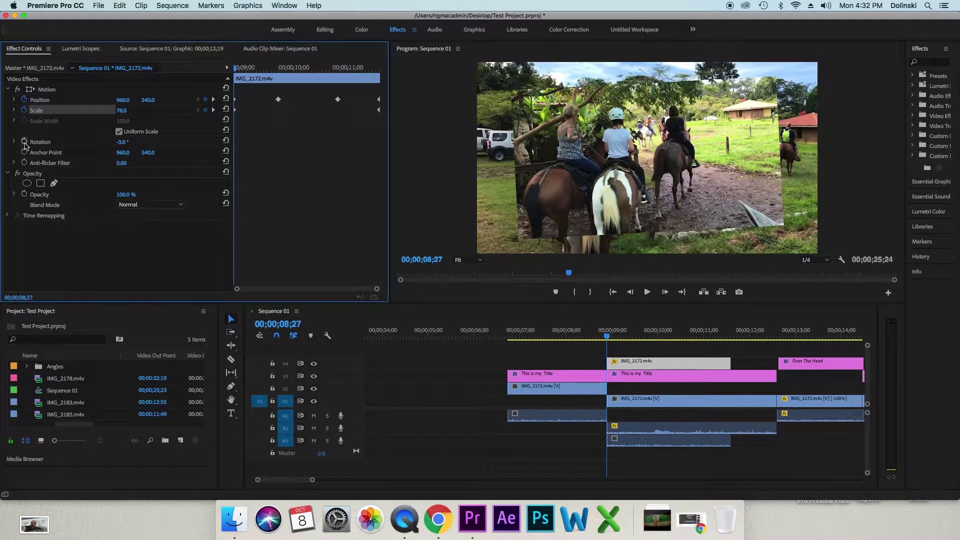
pyautogui.click(25, 142)
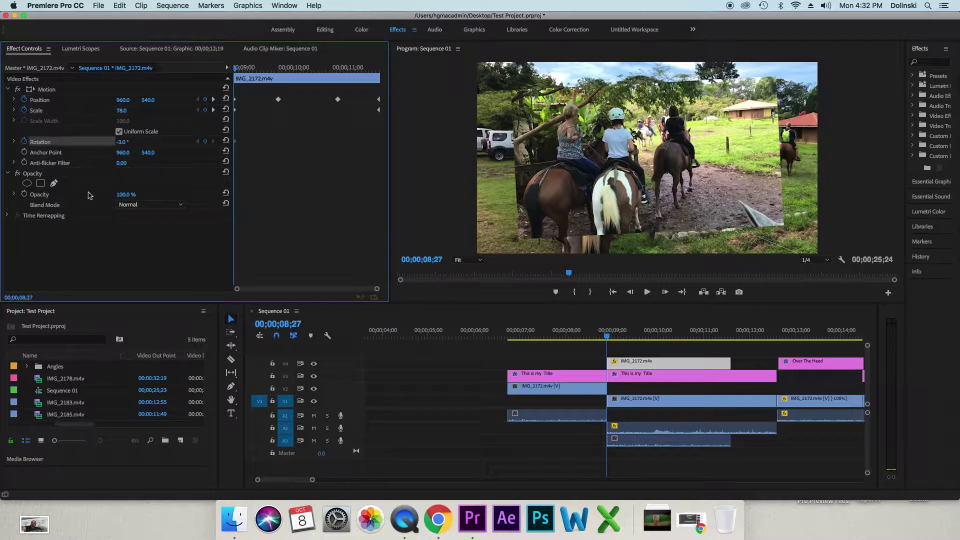
pyautogui.click(214, 110)
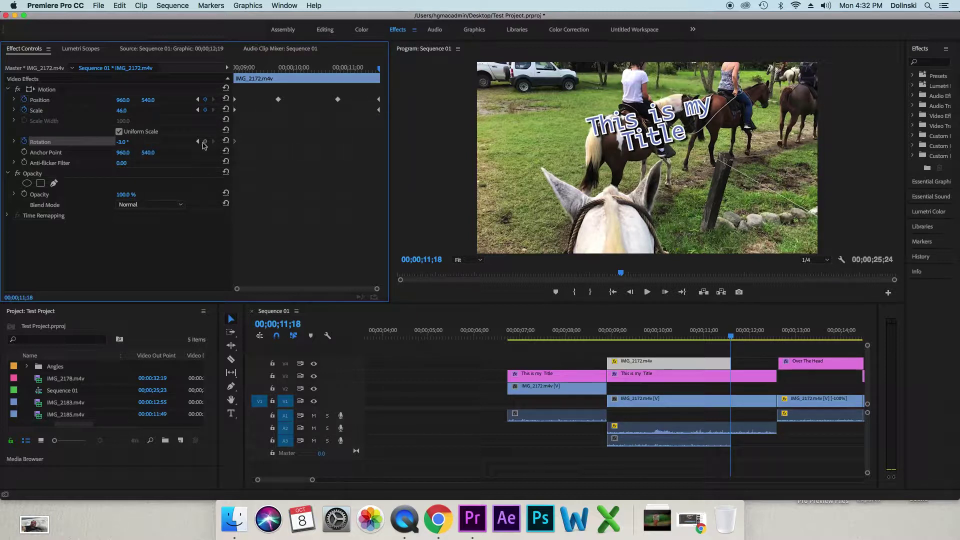
pyautogui.click(205, 141)
pyautogui.write('5')
pyautogui.press('Return')
# Preview the rotation animation from its start, then rewind.
pyautogui.moveTo(611, 334); pyautogui.dragTo(605, 334)
pyautogui.click(647, 292)
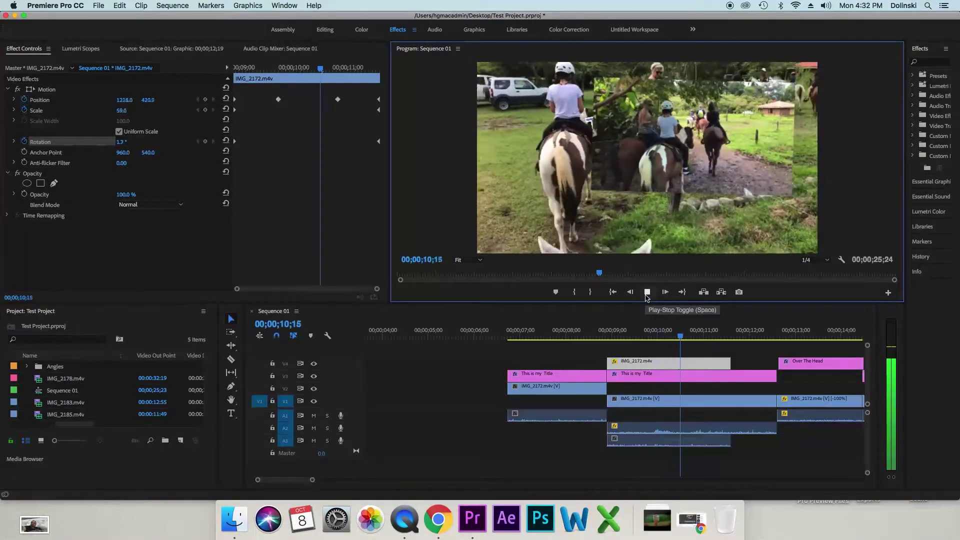
pyautogui.click(646, 295)
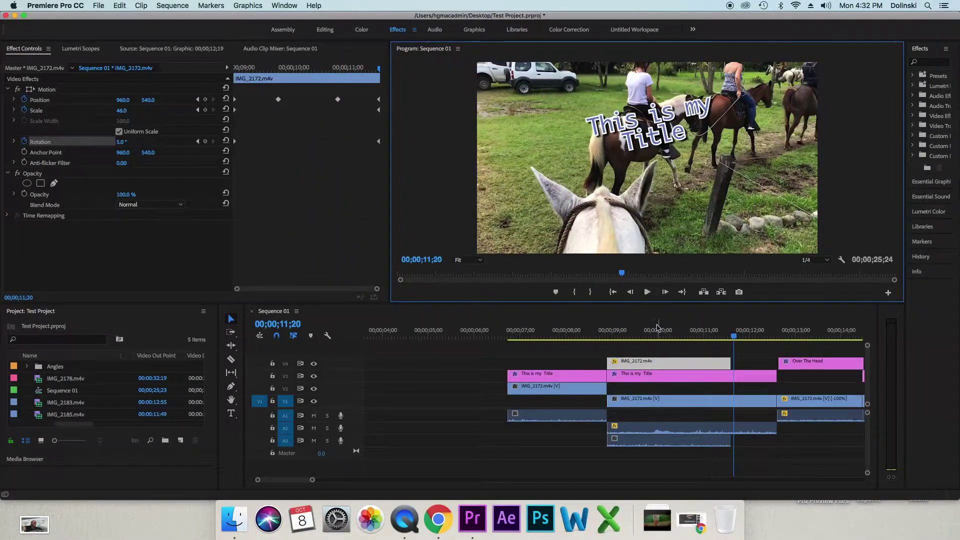
pyautogui.moveTo(657, 334); pyautogui.dragTo(609, 338)
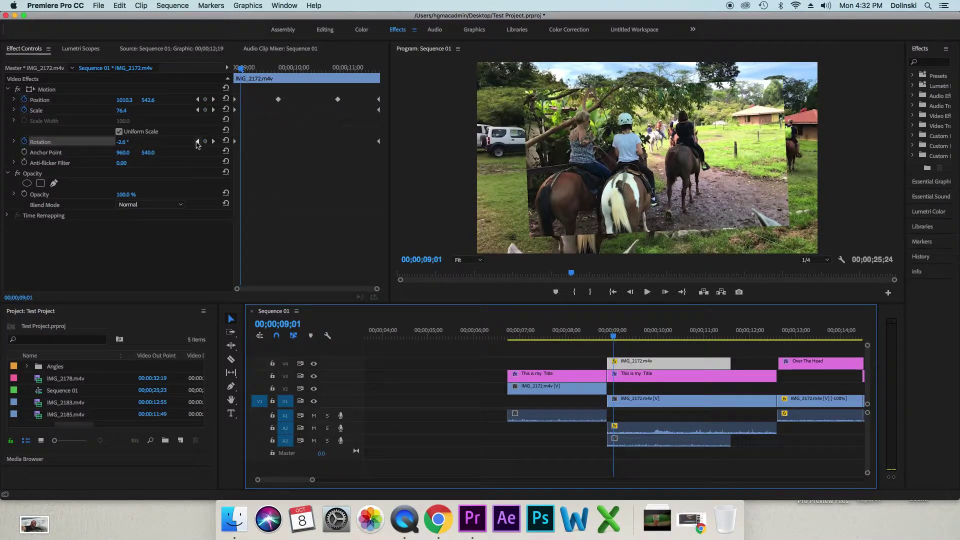
# Keyframe Opacity from 100% at 08;27 to 0.0% at 11;18 and preview the fade.
pyautogui.click(233, 141)
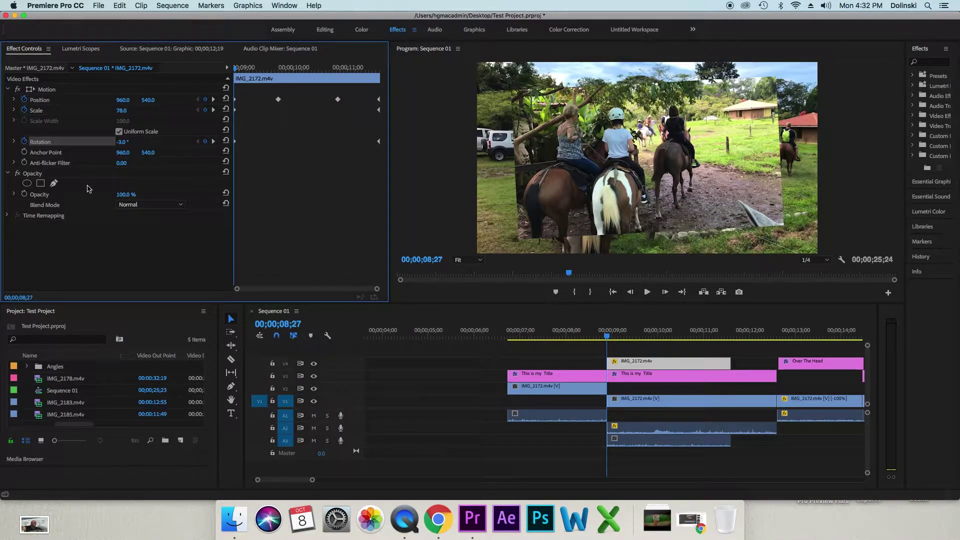
pyautogui.click(24, 195)
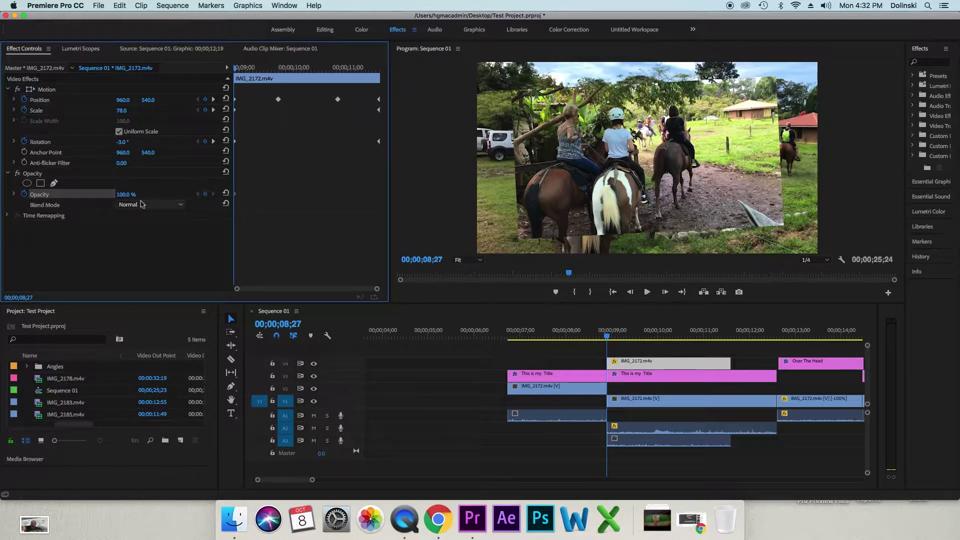
pyautogui.click(214, 111)
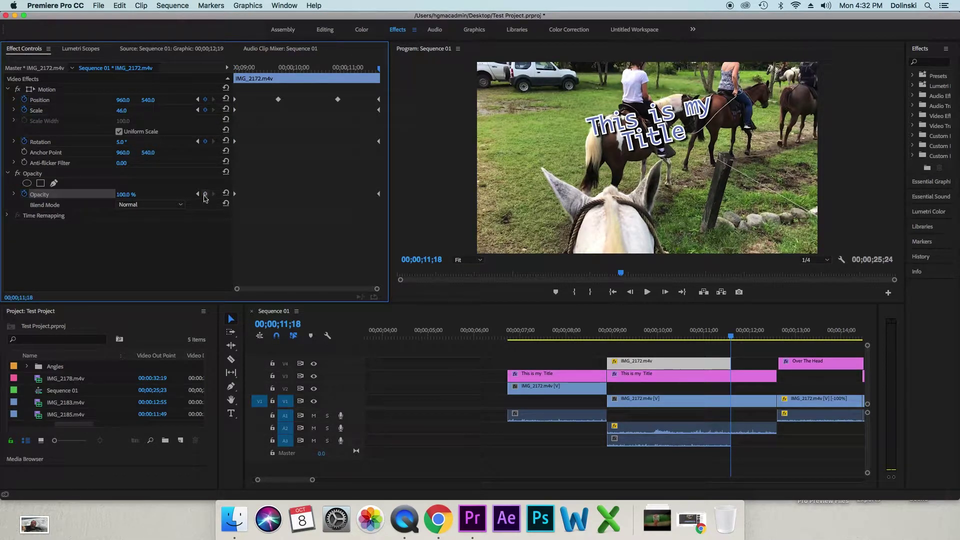
pyautogui.moveTo(123, 194); pyautogui.dragTo(73, 195)
pyautogui.click(607, 334)
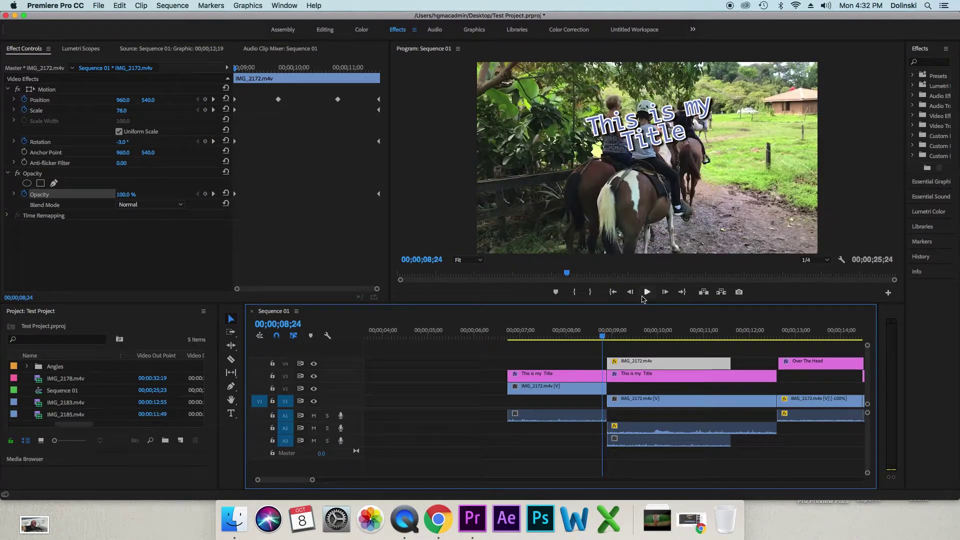
pyautogui.press('space')
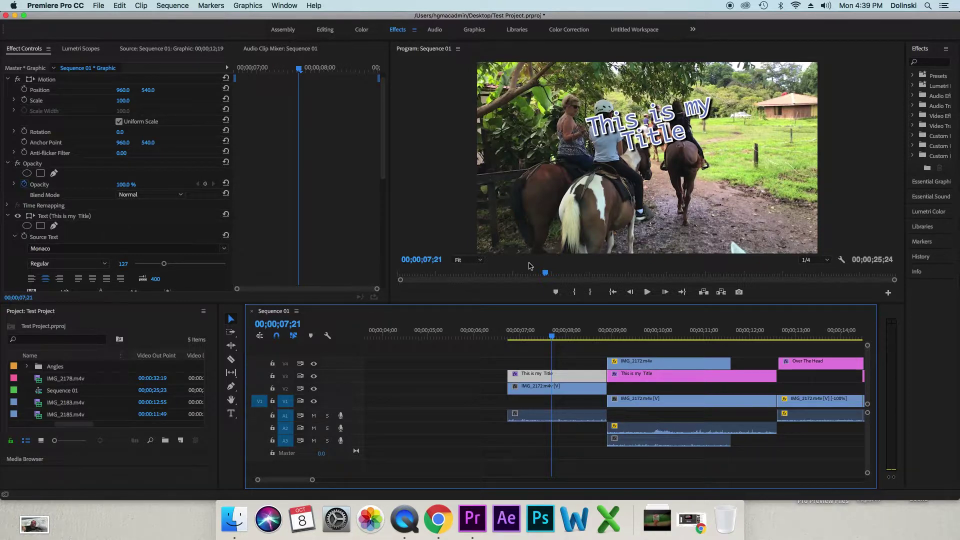
# Enlarge the 'This is my Title' text to size 234 and set its blend mode to Multiply.
pyautogui.moveTo(552, 336); pyautogui.dragTo(544, 335)
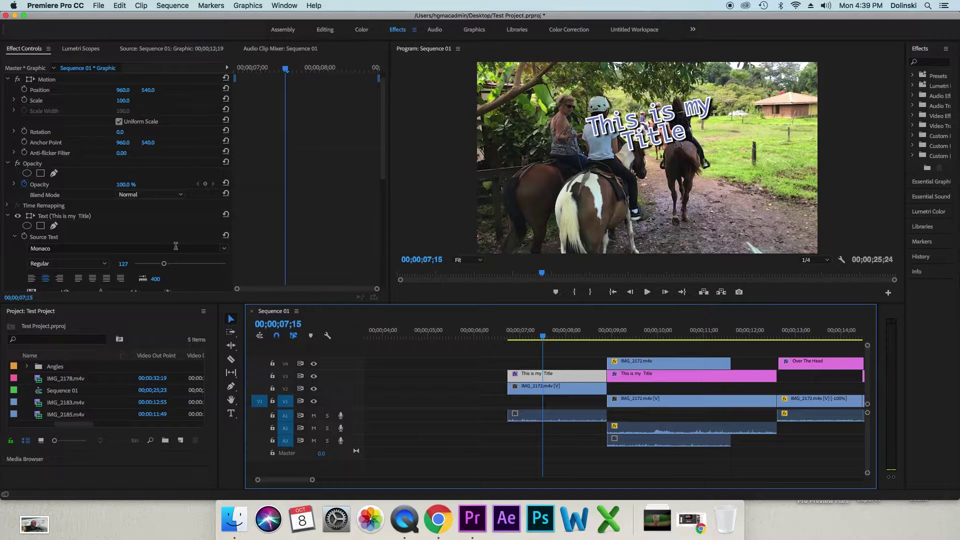
pyautogui.moveTo(165, 264); pyautogui.dragTo(189, 266)
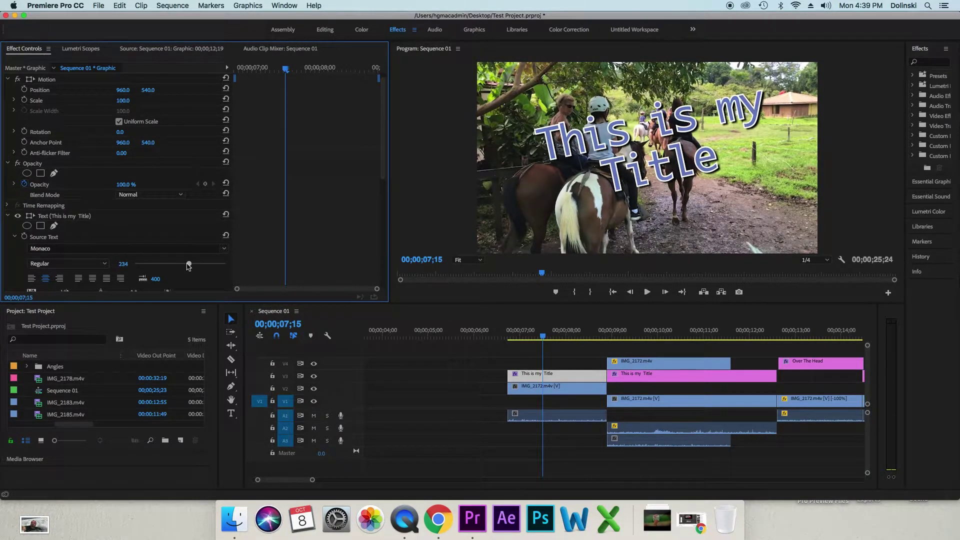
pyautogui.click(584, 386)
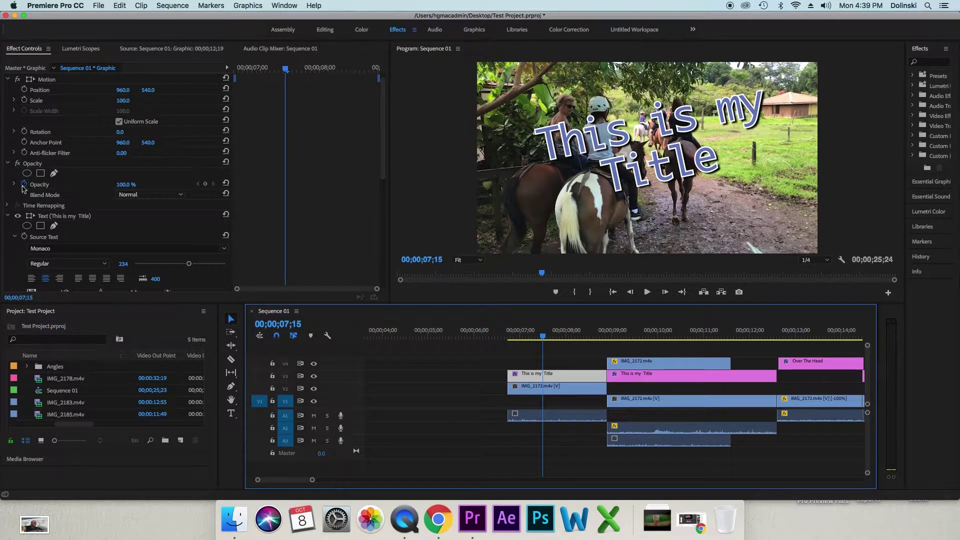
pyautogui.click(181, 196)
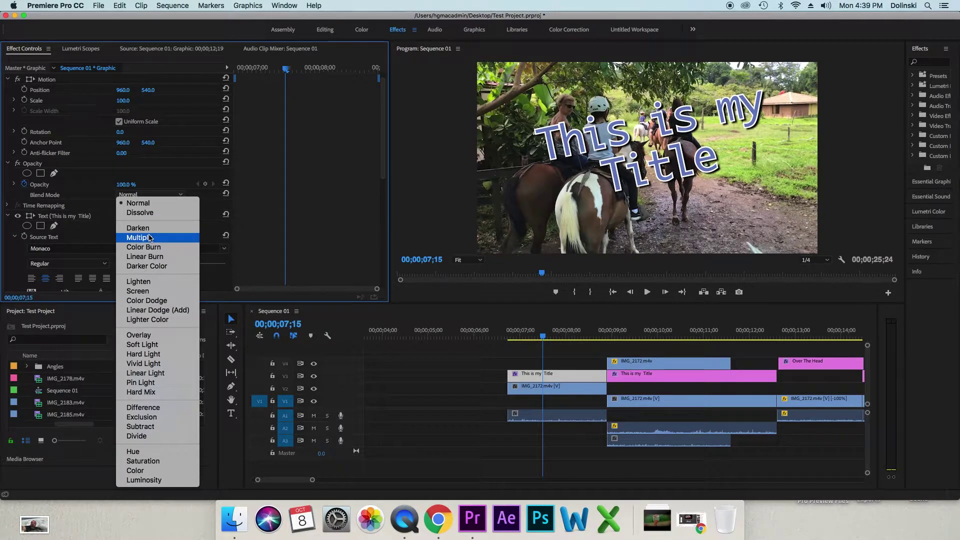
pyautogui.click(150, 238)
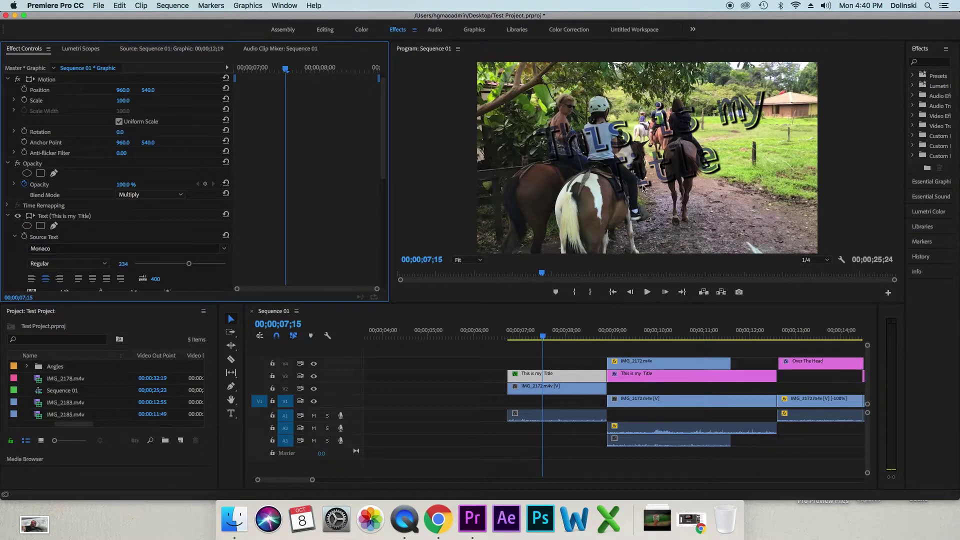
pyautogui.click(556, 379)
pyautogui.press('Left')
pyautogui.press('Left')
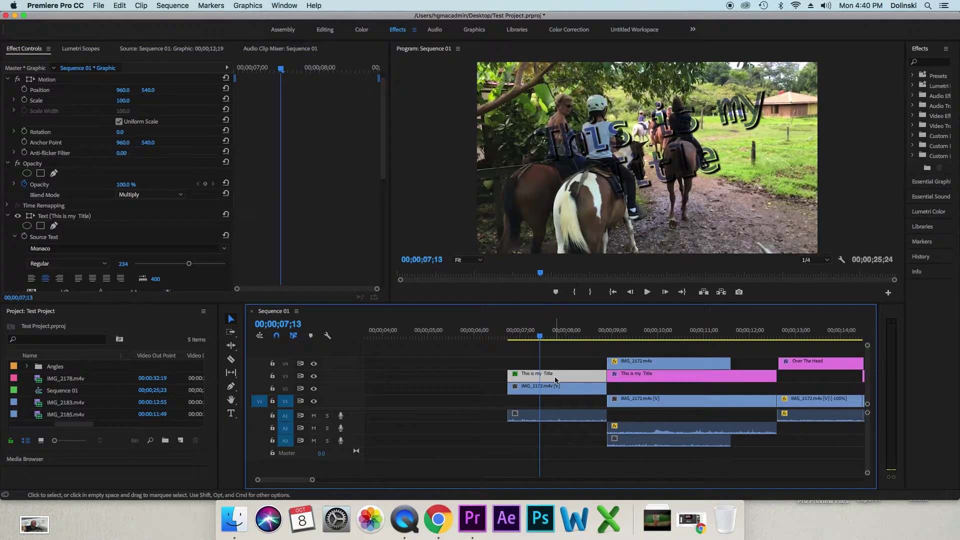
# Set the title's Appearance fill colour to white.
pyautogui.scroll(-10, 295, 211)
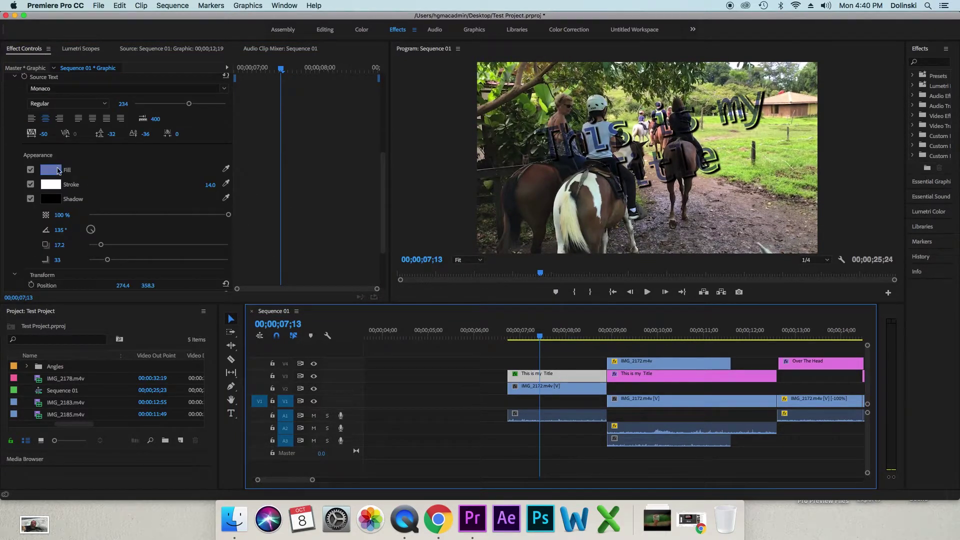
pyautogui.click(58, 170)
pyautogui.moveTo(421, 215); pyautogui.dragTo(334, 252)
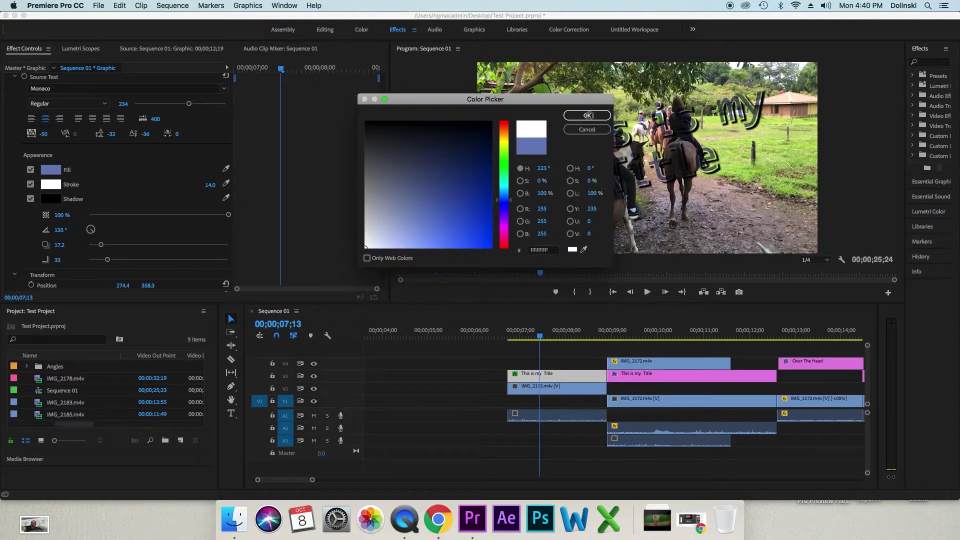
pyautogui.click(588, 115)
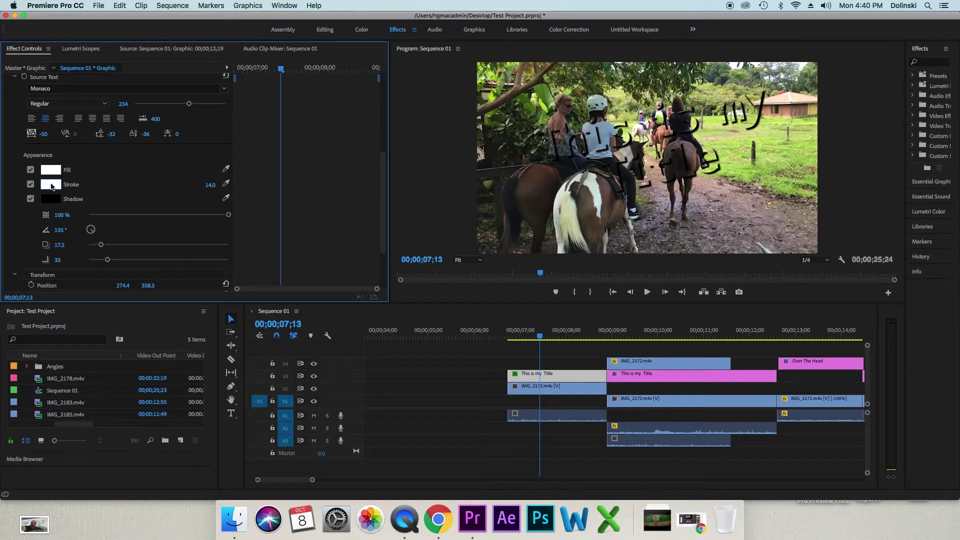
# Give the title a black stroke of width 28.0, check it, and minimize Premiere.
pyautogui.click(52, 186)
pyautogui.click(370, 251)
pyautogui.press('Return')
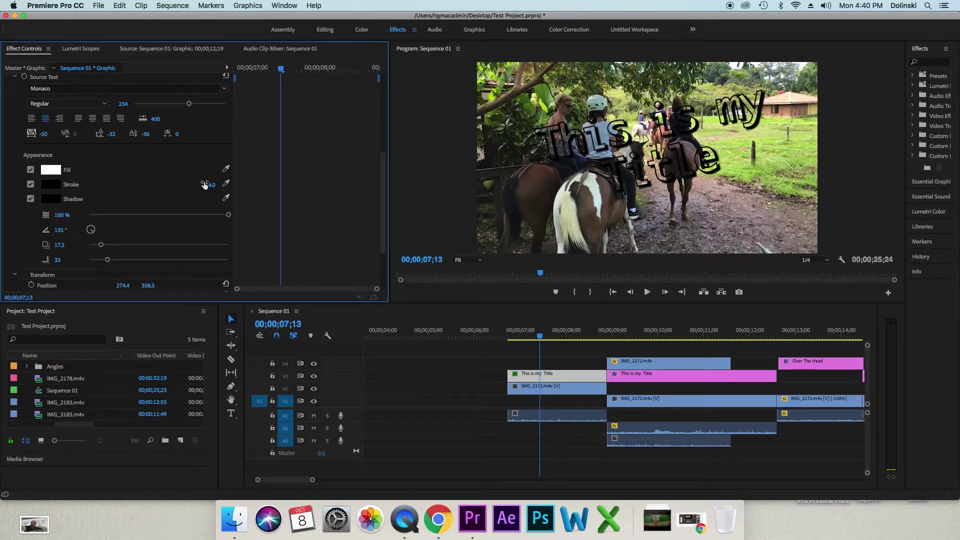
pyautogui.moveTo(210, 185); pyautogui.dragTo(219, 185)
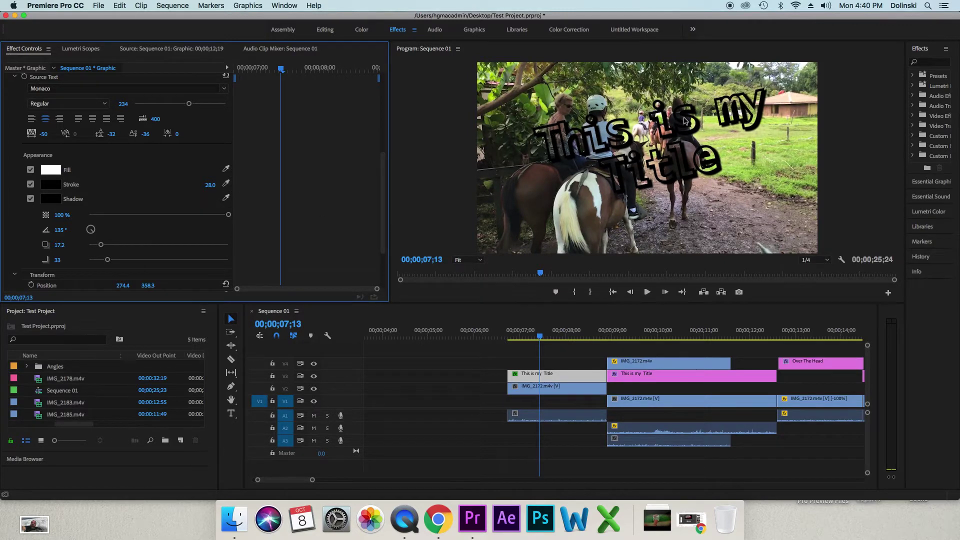
pyautogui.moveTo(545, 335); pyautogui.dragTo(570, 334)
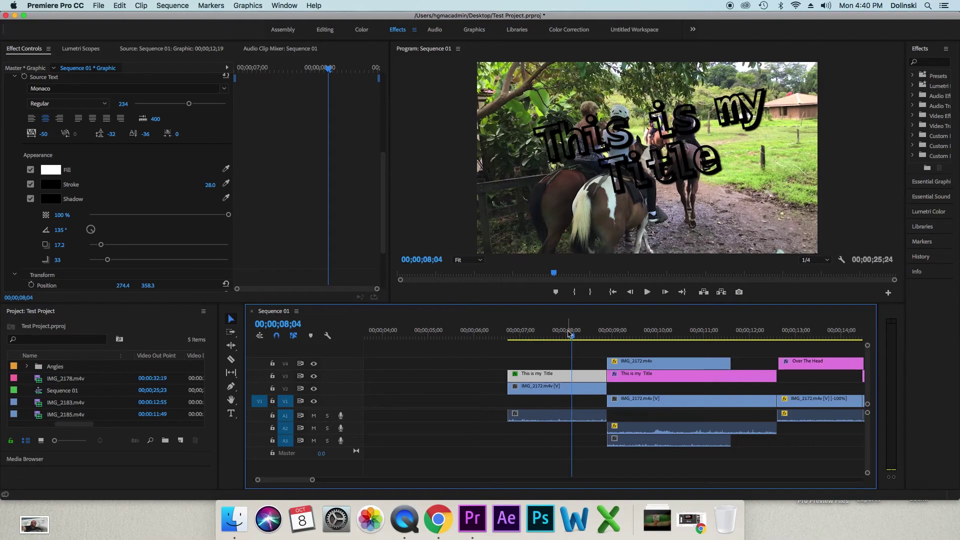
pyautogui.click(15, 16)
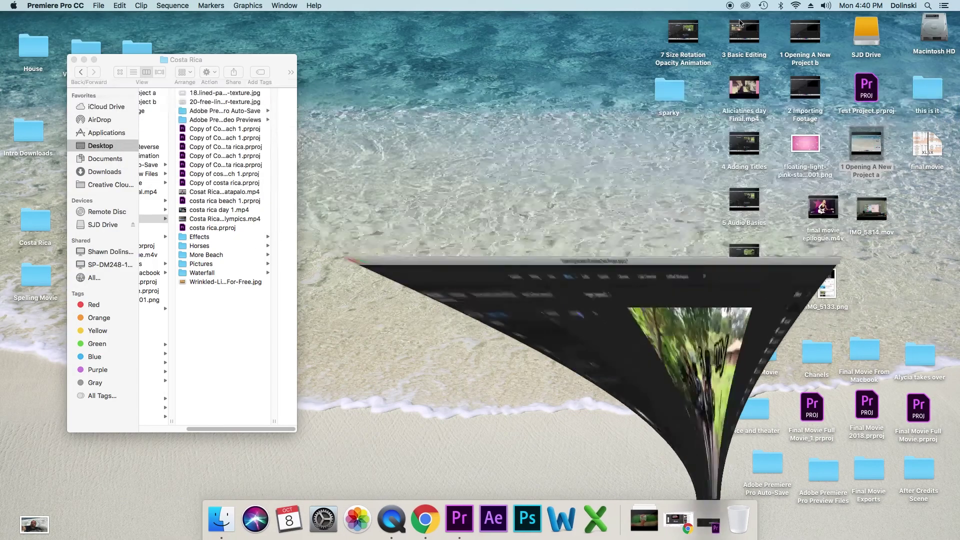